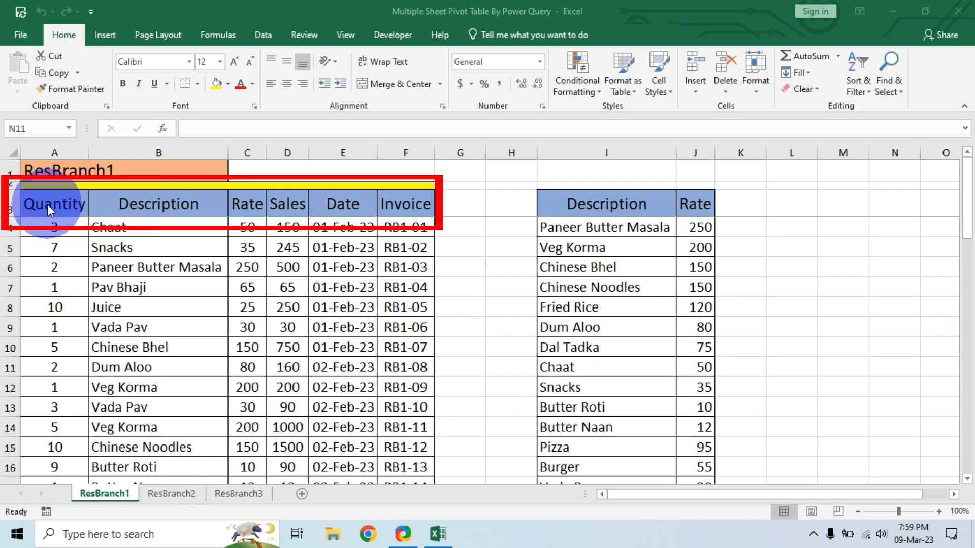
Compare the order of the column headers in the sales data on the ResBranch1, ResBranch2 and ResBranch3 sheets.
{"action": "left_click_drag", "start_coordinate": [140, 204], "coordinate": [416, 213]}
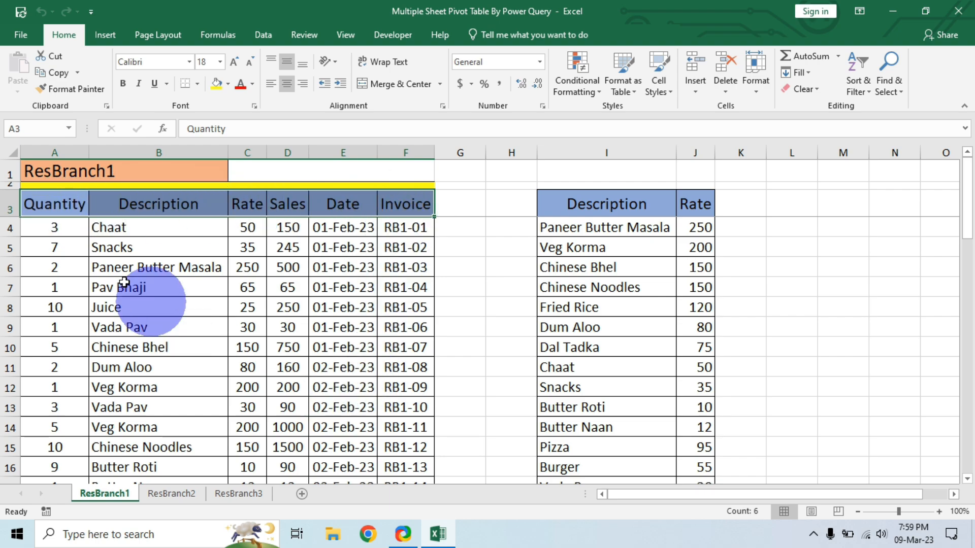
{"action": "left_click", "coordinate": [170, 494]}
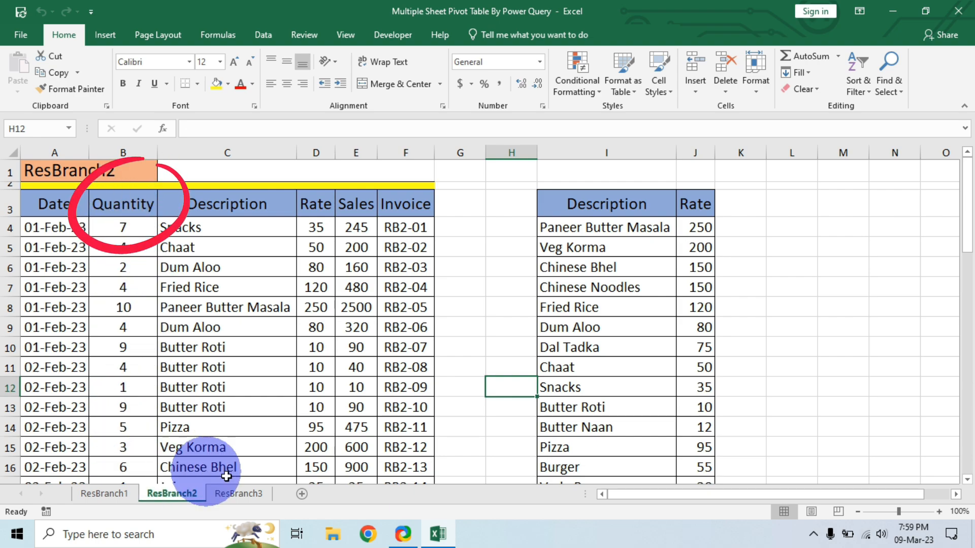
{"action": "left_click", "coordinate": [248, 494]}
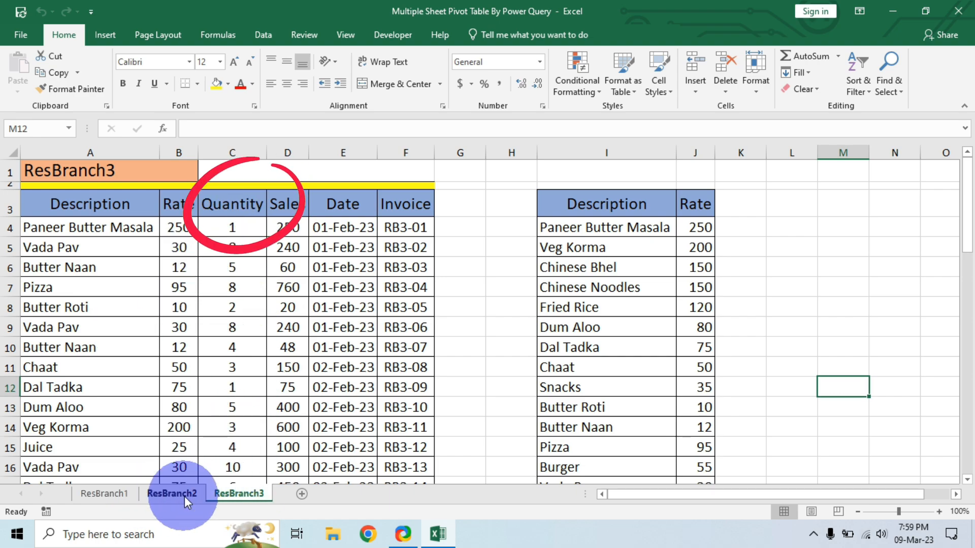
{"action": "left_click_drag", "start_coordinate": [65, 208], "coordinate": [392, 204]}
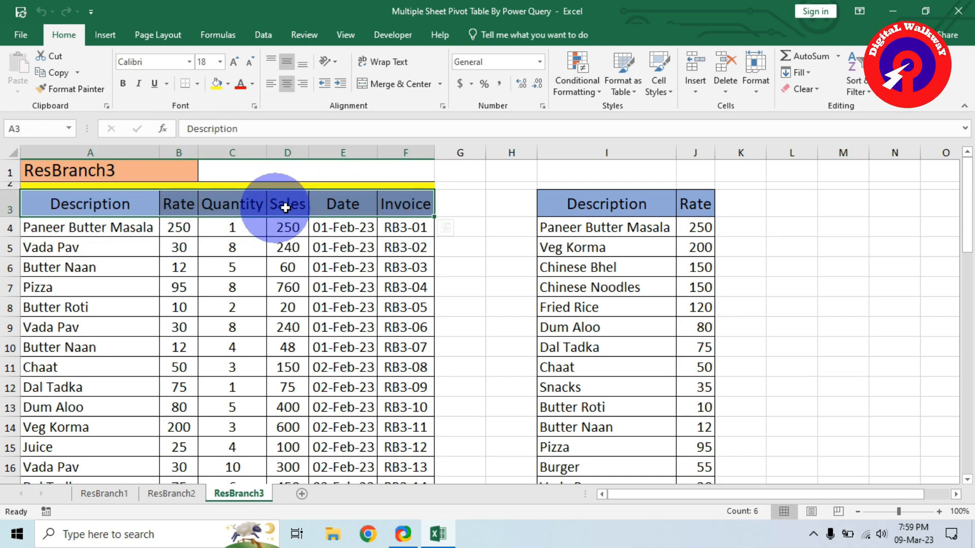
Convert the sales data in A3:F53 on the ResBranch1 sheet into a table with headers.
{"action": "left_click", "coordinate": [105, 494]}
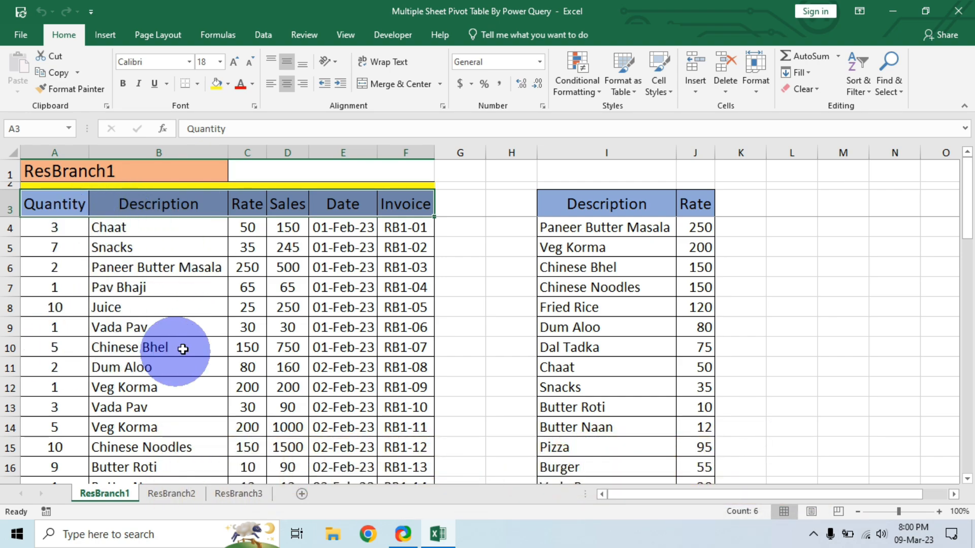
{"action": "left_click", "coordinate": [157, 306]}
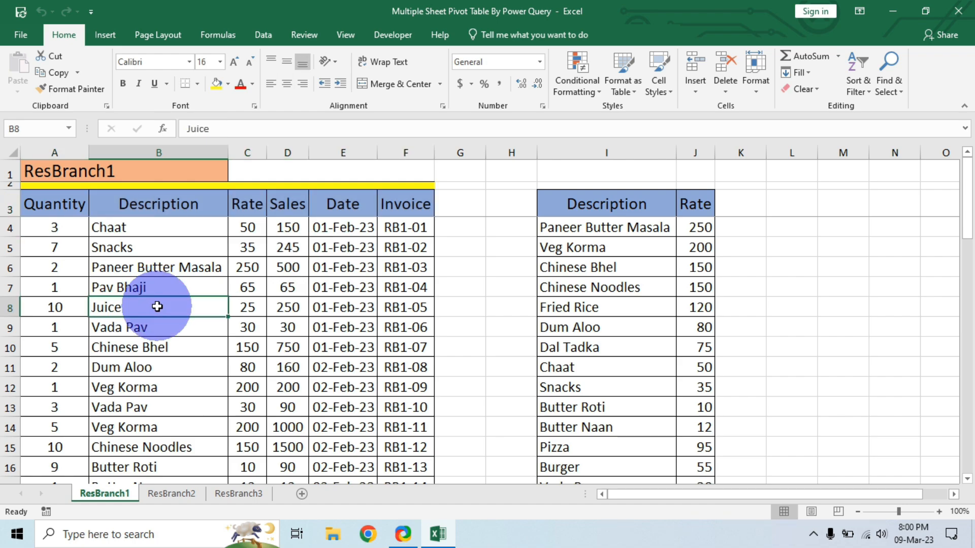
{"action": "key", "text": "ctrl+a"}
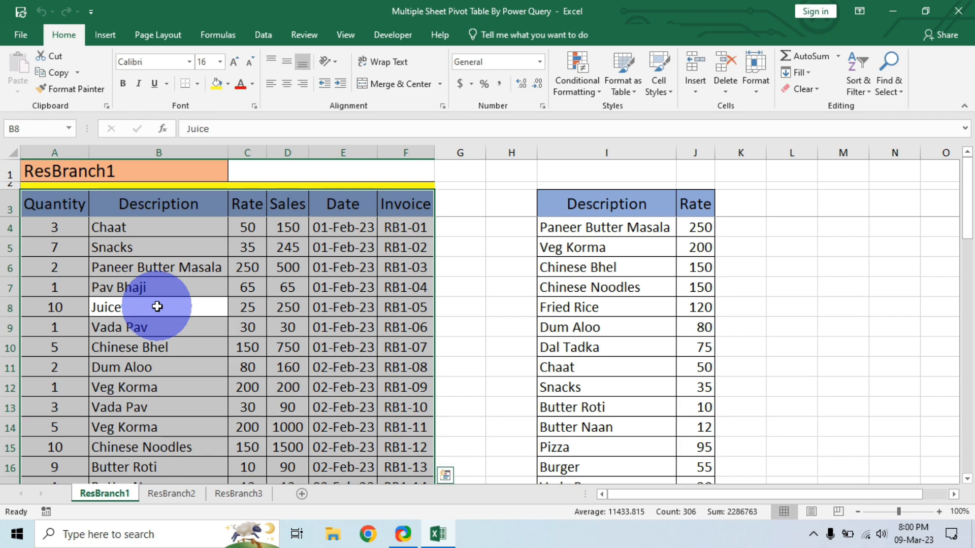
{"action": "key", "text": "ctrl+t"}
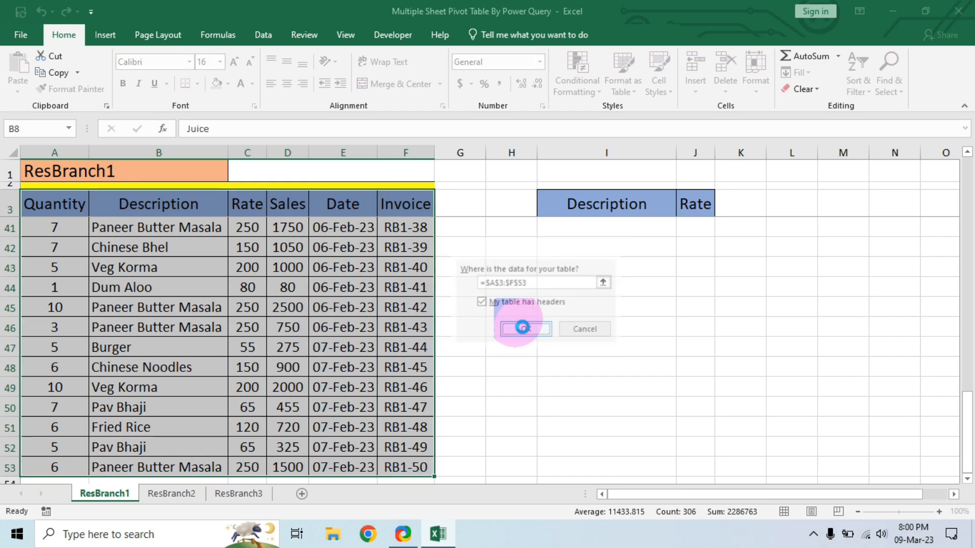
{"action": "left_click", "coordinate": [526, 330]}
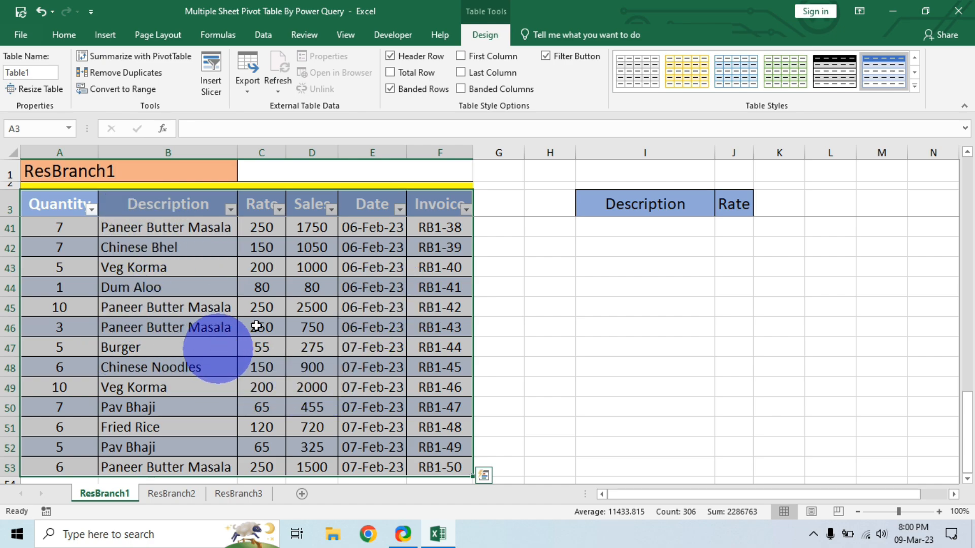
Apply the plain, uncoloured Light style to the first branch's table and name the table ResBranch1.
{"action": "left_click", "coordinate": [914, 86]}
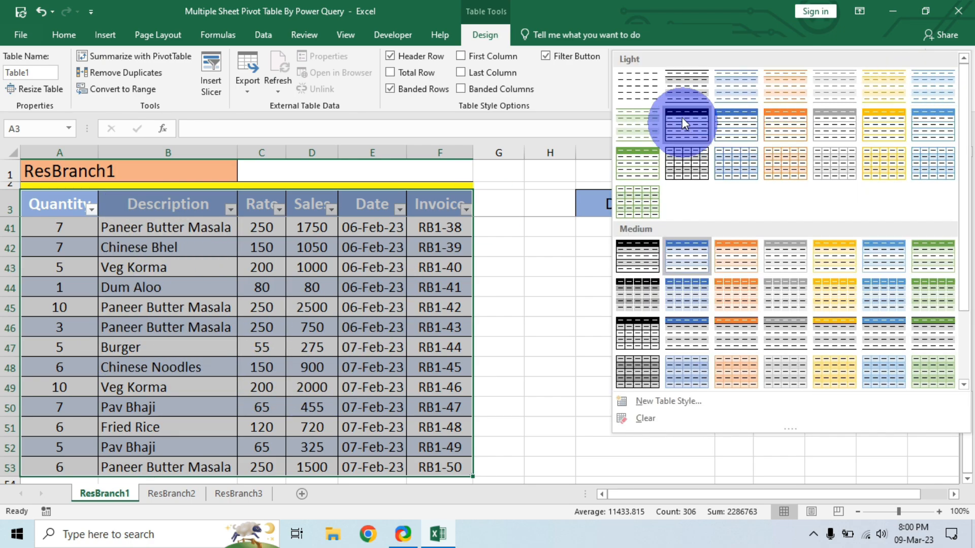
{"action": "left_click", "coordinate": [646, 92]}
{"action": "left_click", "coordinate": [56, 73]}
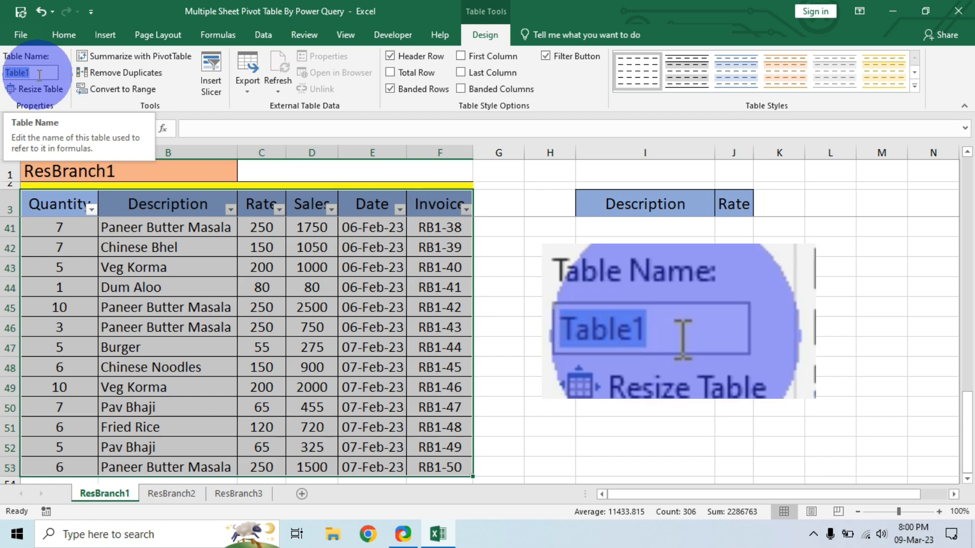
{"action": "type", "text": "R"}
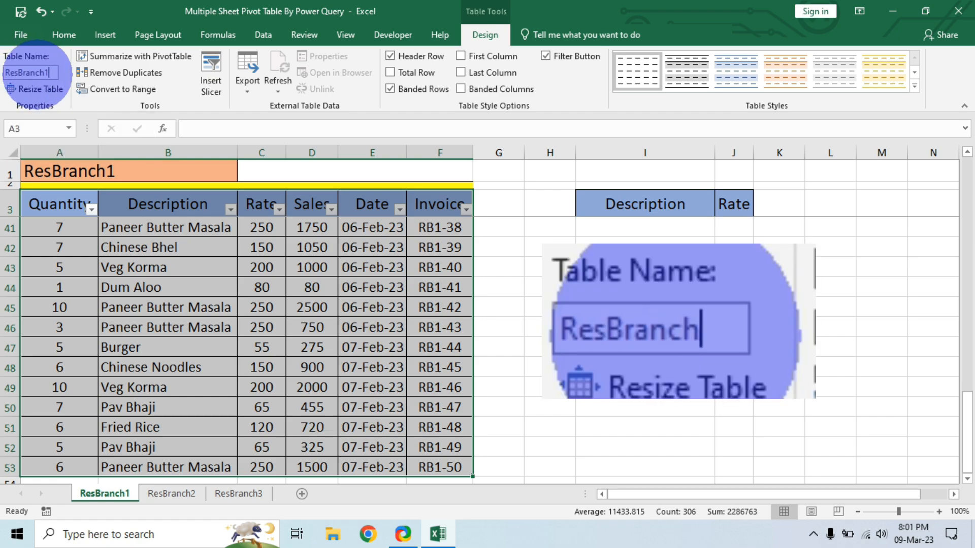
{"action": "type", "text": "esBranch1"}
{"action": "left_click", "coordinate": [182, 494]}
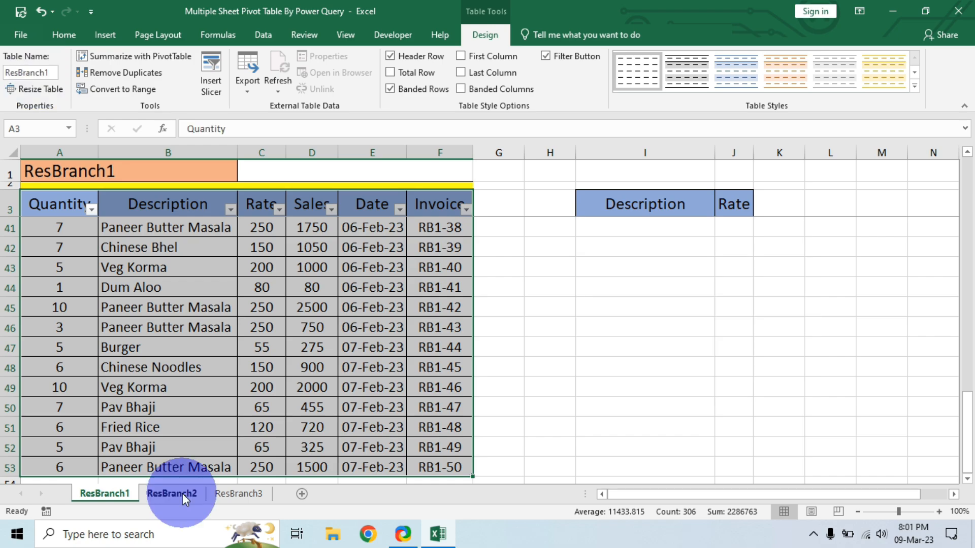
Convert the sales data in A3:F53 on the ResBranch2 sheet into a table with headers.
{"action": "left_click", "coordinate": [181, 493]}
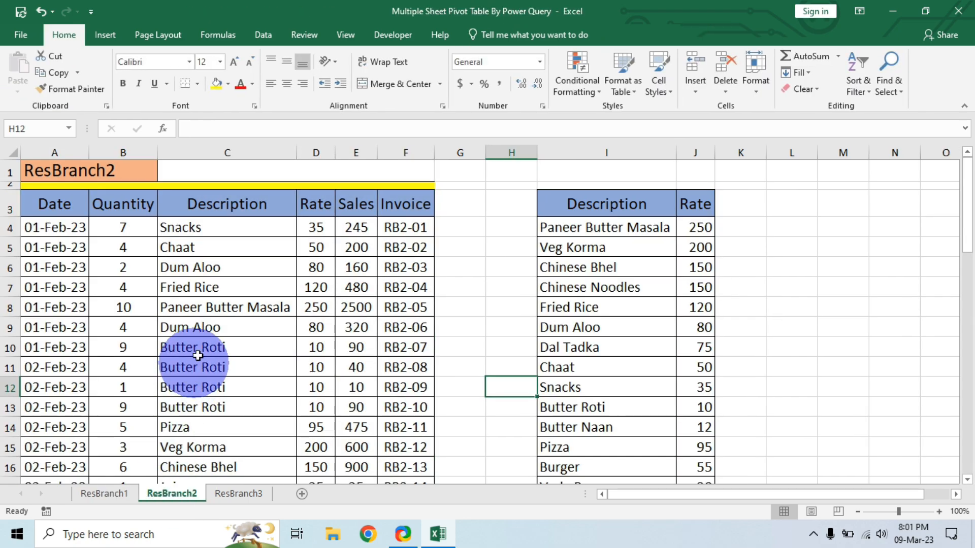
{"action": "left_click", "coordinate": [194, 328]}
{"action": "key", "text": "ctrl+a"}
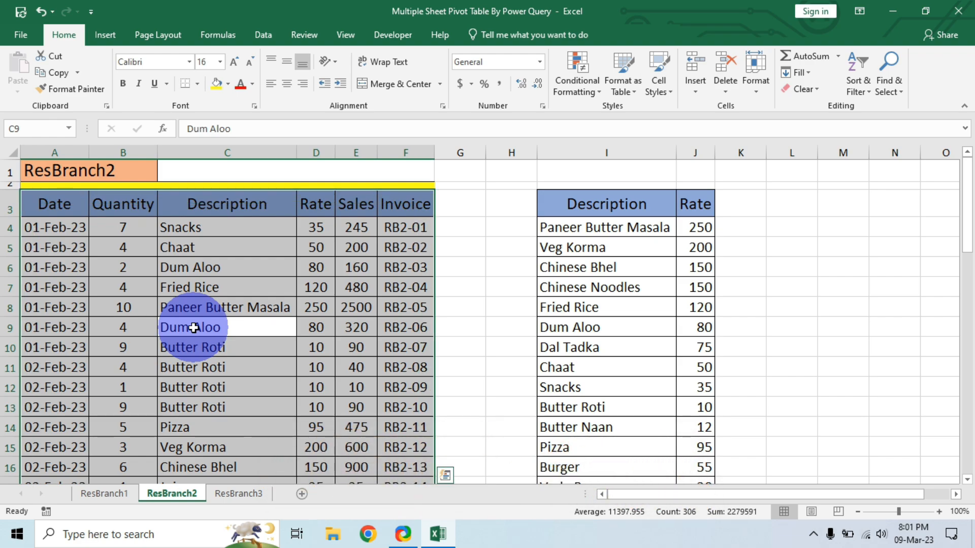
{"action": "key", "text": "ctrl+t"}
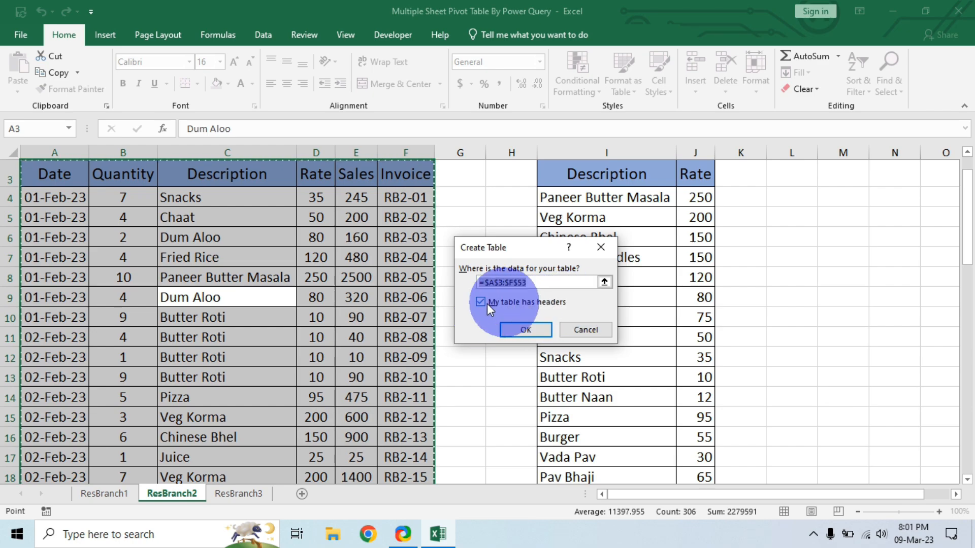
{"action": "left_click", "coordinate": [533, 328]}
Apply the plain, uncoloured Light style to the second branch's table and name the table ResBranch2.
{"action": "left_click", "coordinate": [915, 87]}
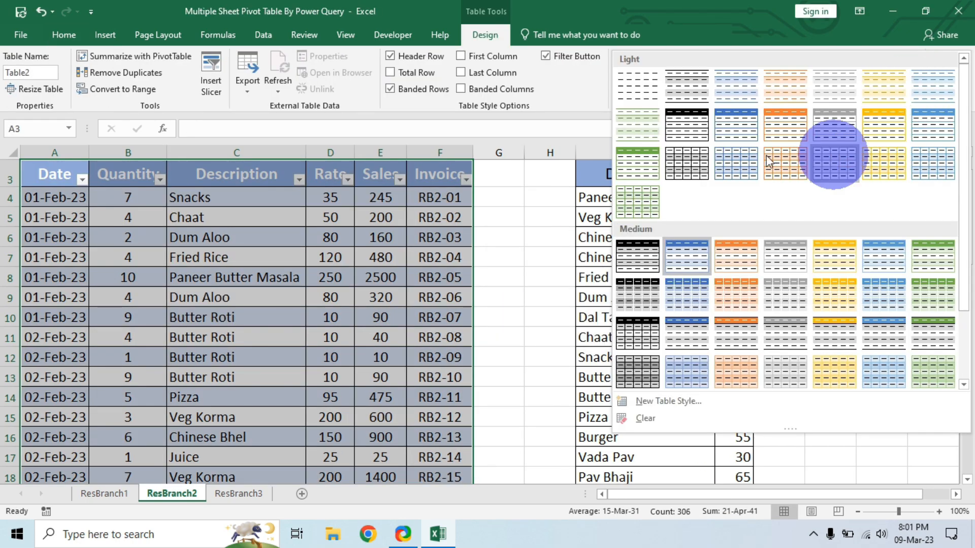
{"action": "left_click", "coordinate": [651, 89]}
{"action": "left_click", "coordinate": [46, 73]}
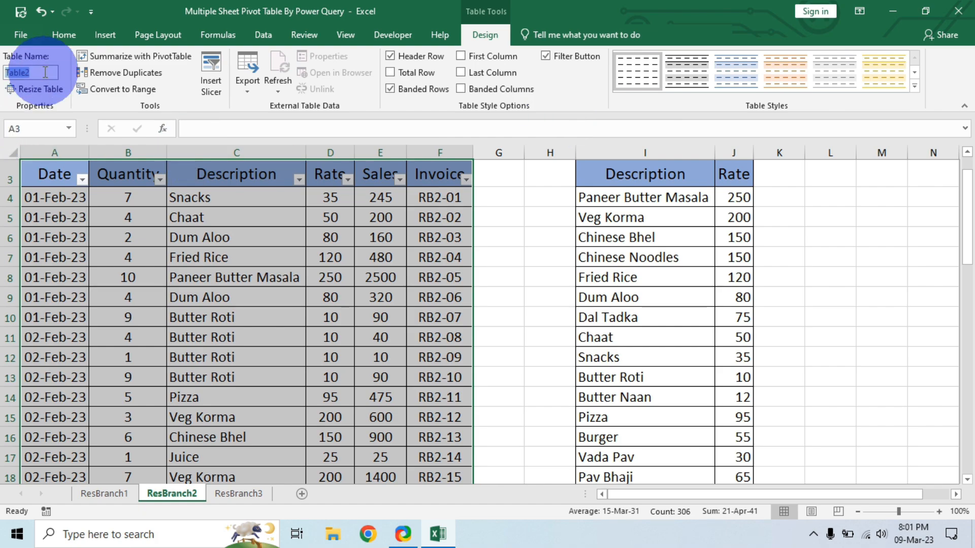
{"action": "type", "text": "ResBranch2"}
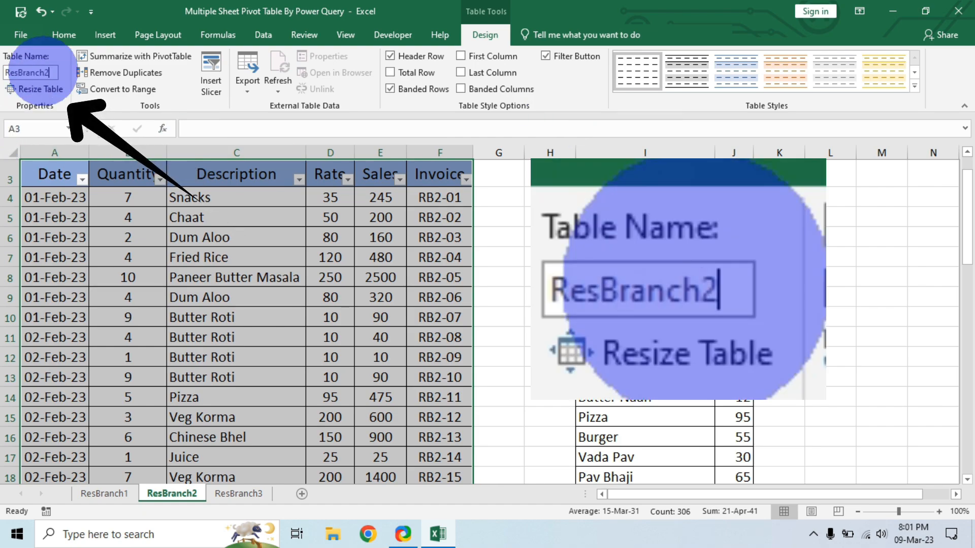
{"action": "key", "text": "Return"}
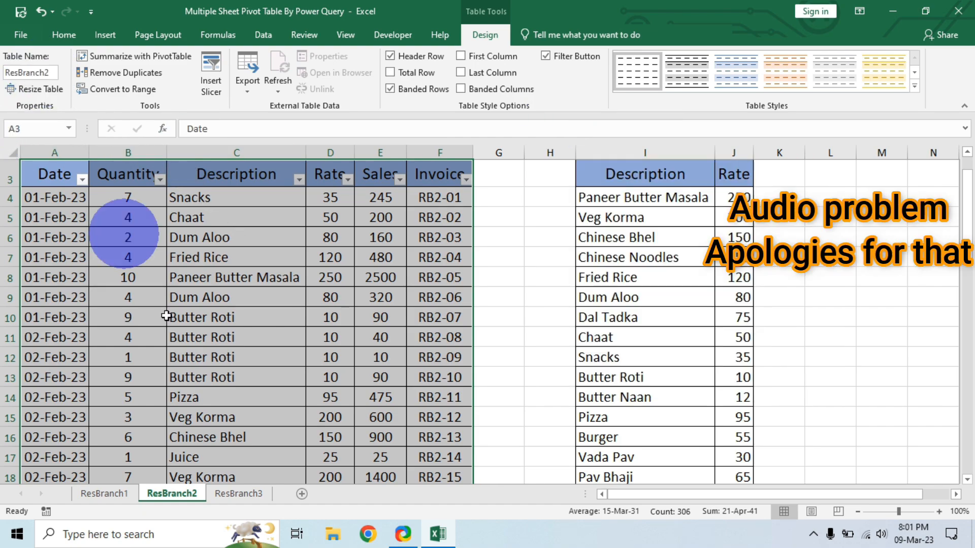
Convert the sales data in A3:F53 on the ResBranch3 sheet into a table with headers.
{"action": "left_click", "coordinate": [246, 494]}
{"action": "left_click", "coordinate": [140, 343]}
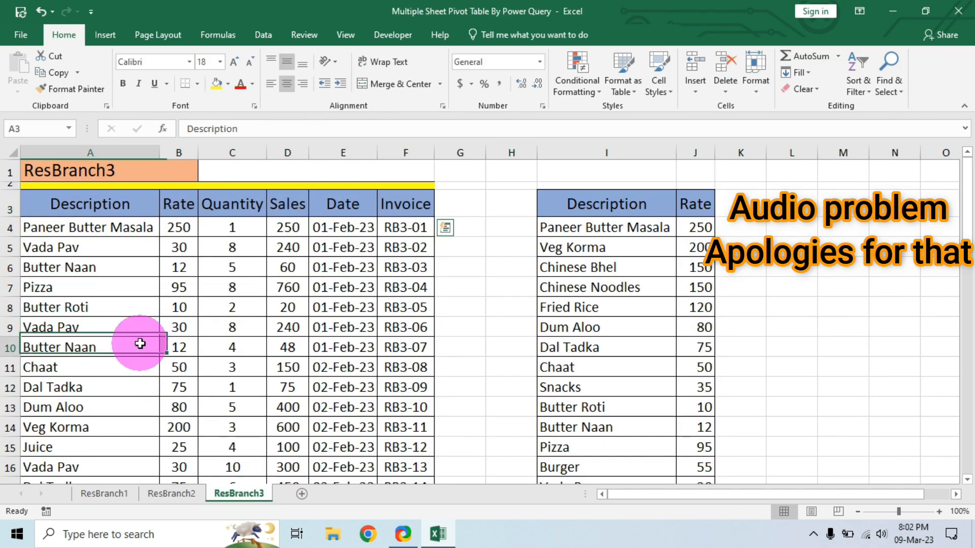
{"action": "key", "text": "ctrl+a"}
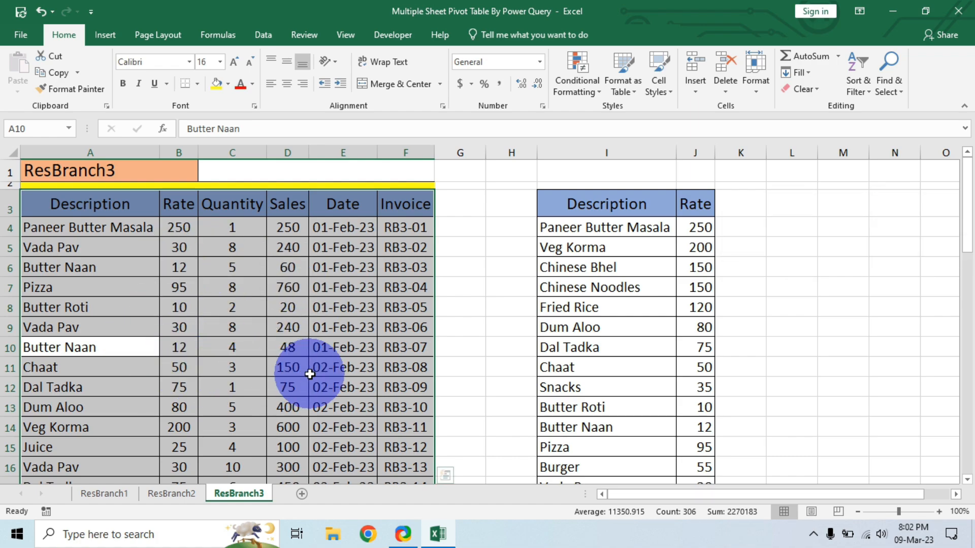
{"action": "left_click", "coordinate": [108, 35]}
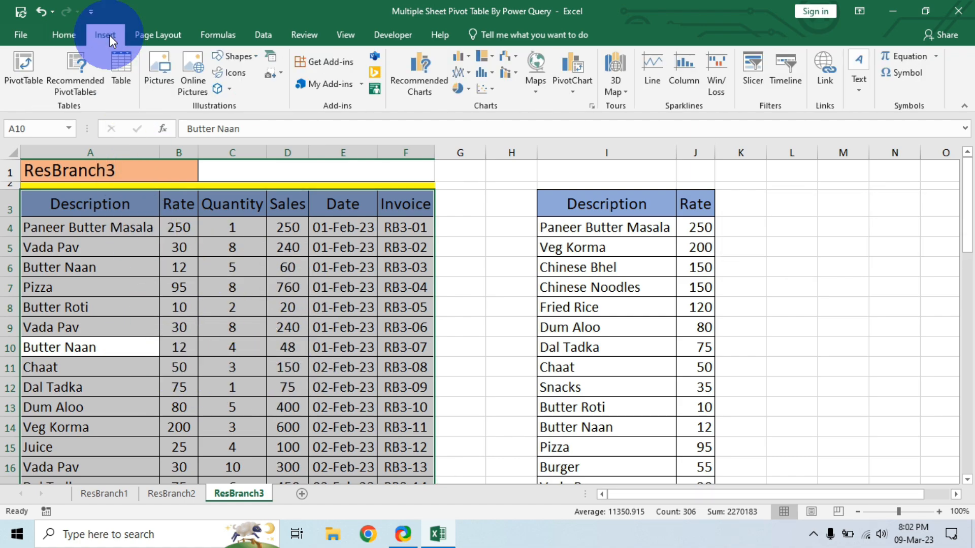
{"action": "left_click", "coordinate": [125, 78]}
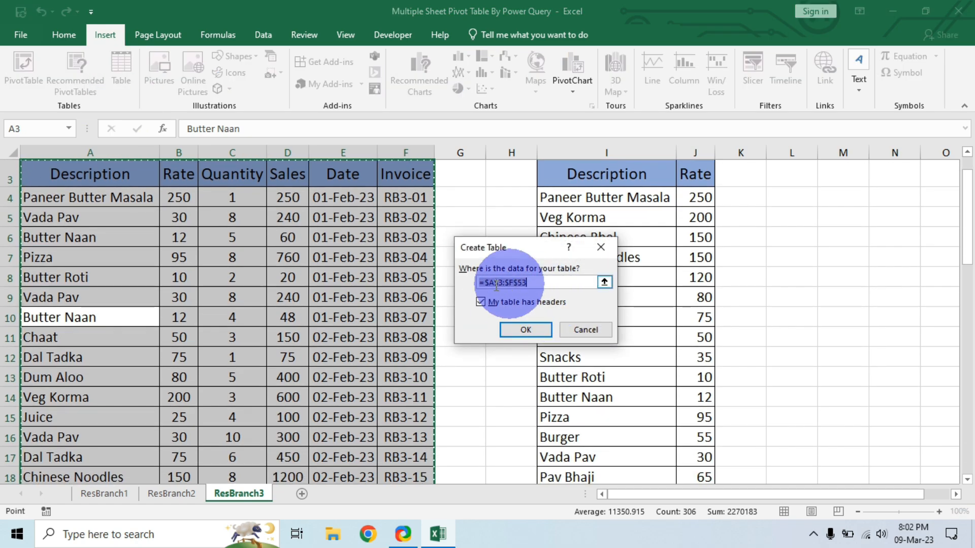
{"action": "left_click", "coordinate": [526, 330]}
Apply the plain, uncoloured Light style to the third branch's table and name the table ResBranch3.
{"action": "left_click", "coordinate": [907, 80]}
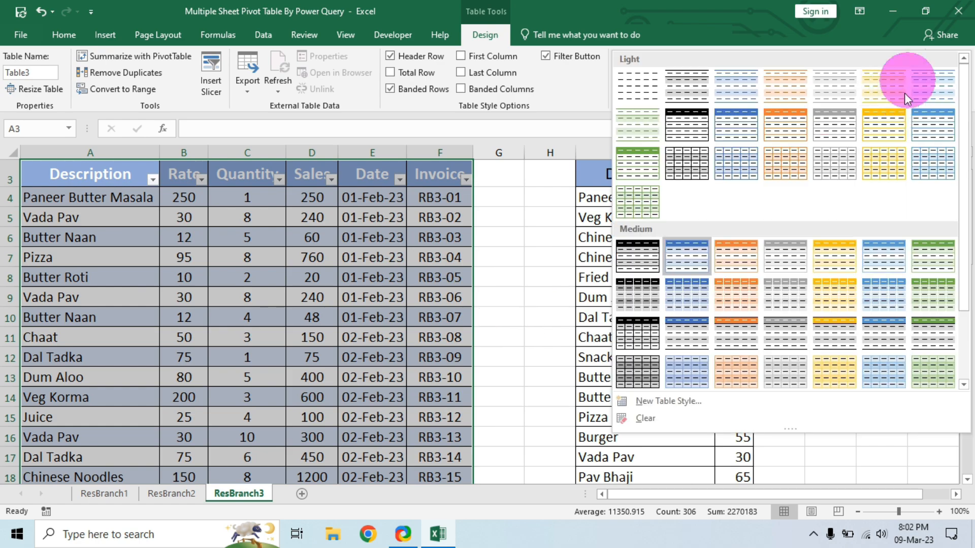
{"action": "left_click", "coordinate": [645, 97]}
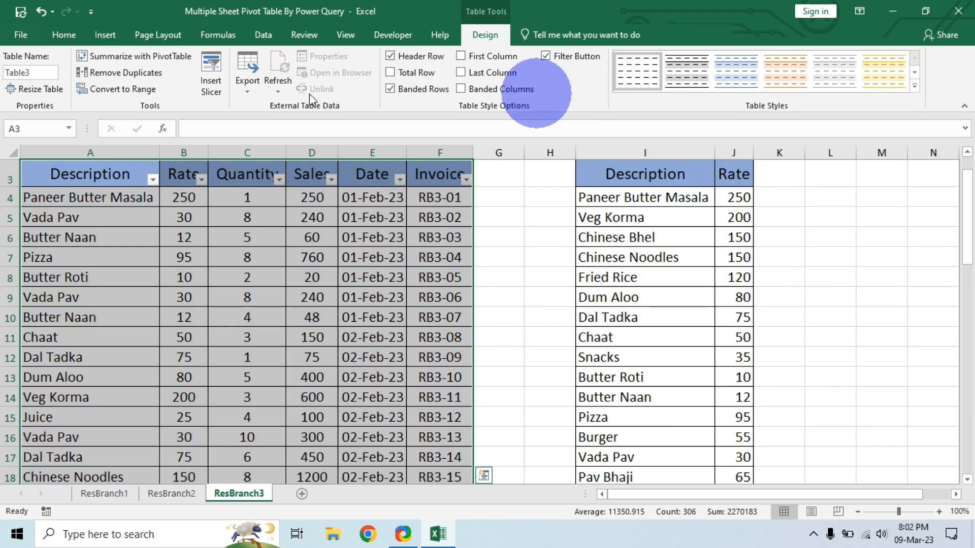
{"action": "left_click", "coordinate": [50, 71]}
{"action": "type", "text": "Re"}
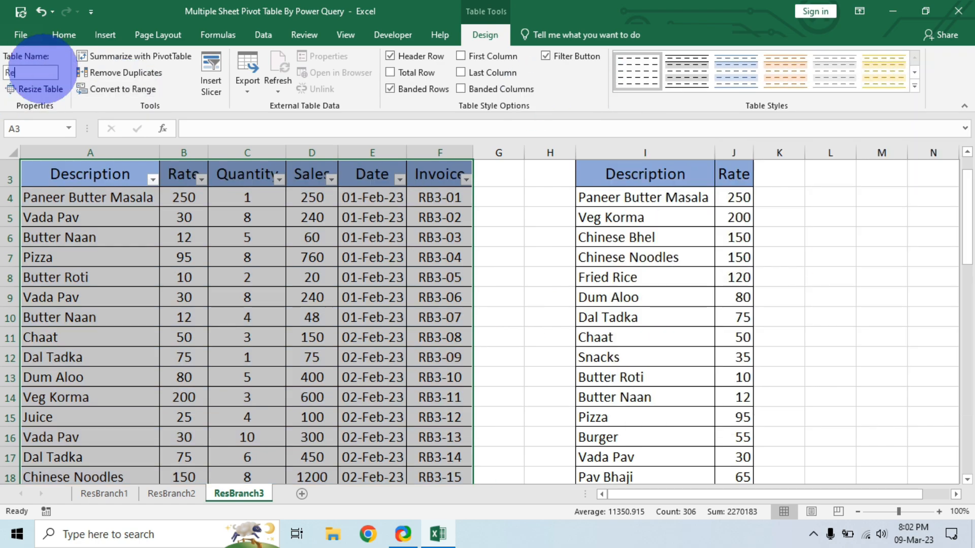
{"action": "type", "text": "sBranch3"}
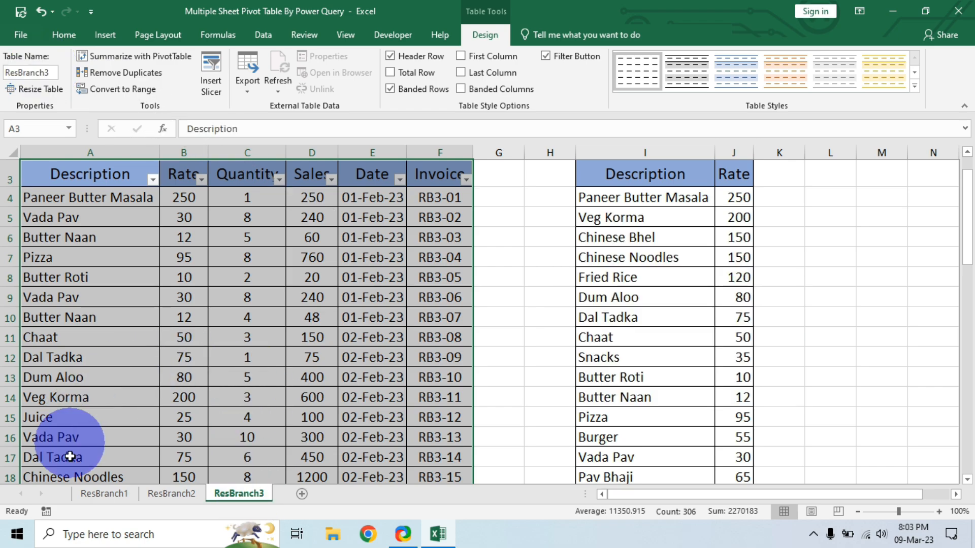
Review the finished tables on the ResBranch1, ResBranch2 and ResBranch3 sheets.
{"action": "left_click", "coordinate": [115, 492]}
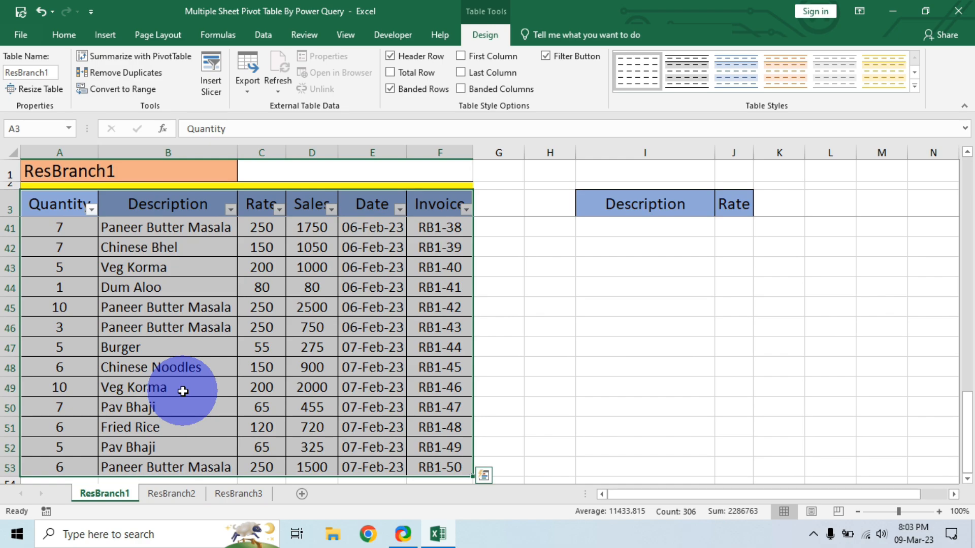
{"action": "left_click", "coordinate": [195, 366]}
{"action": "scroll", "coordinate": [181, 383], "scroll_direction": "up", "scroll_amount": 12}
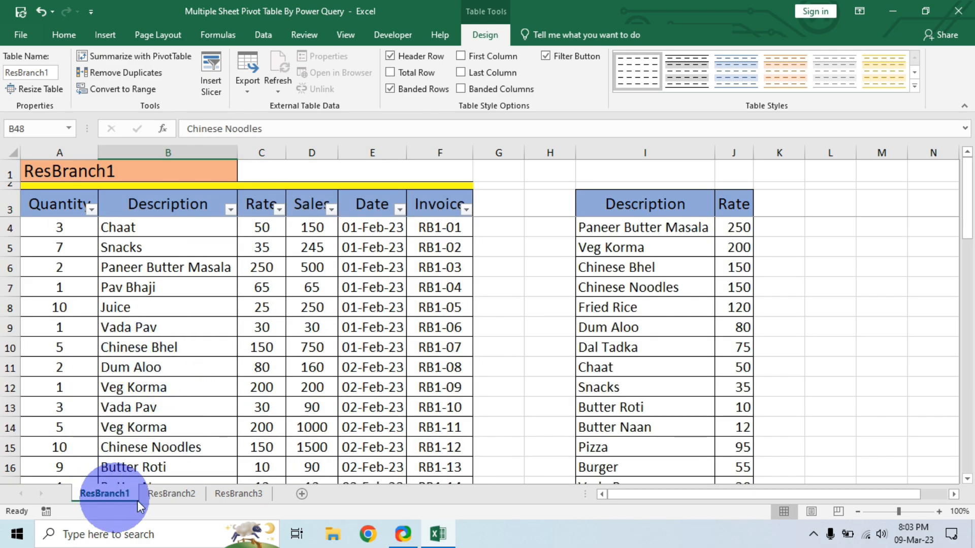
{"action": "left_click", "coordinate": [172, 495]}
{"action": "left_click", "coordinate": [239, 494]}
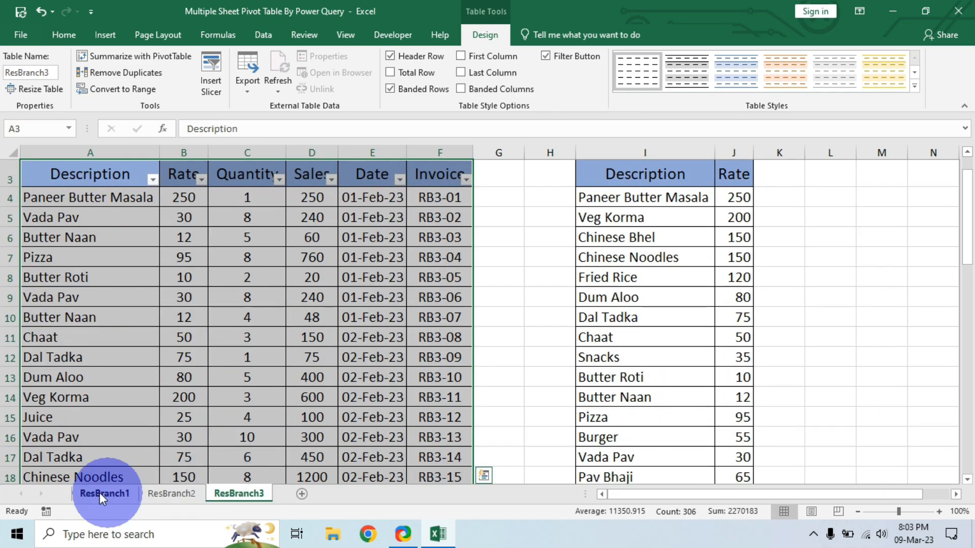
{"action": "left_click", "coordinate": [99, 492]}
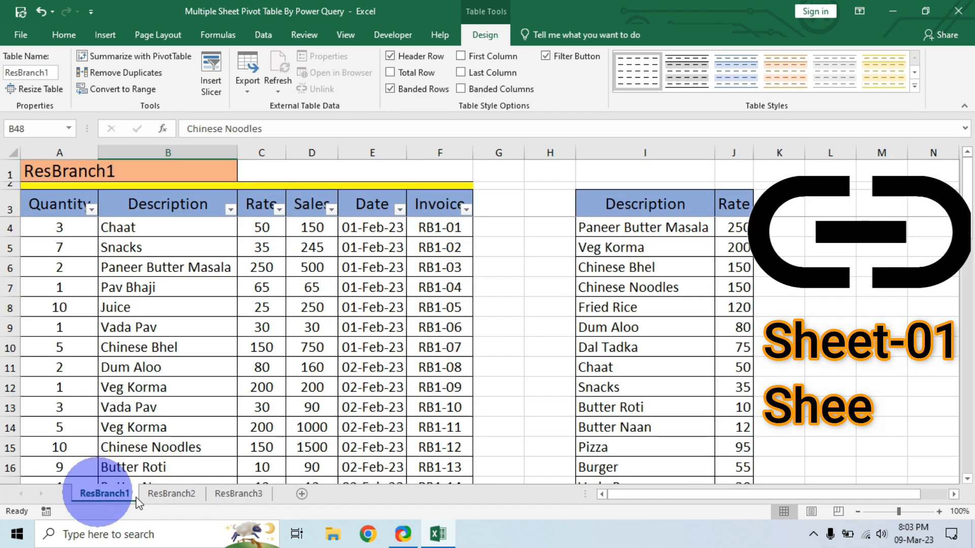
{"action": "left_click", "coordinate": [180, 495]}
{"action": "left_click", "coordinate": [242, 495]}
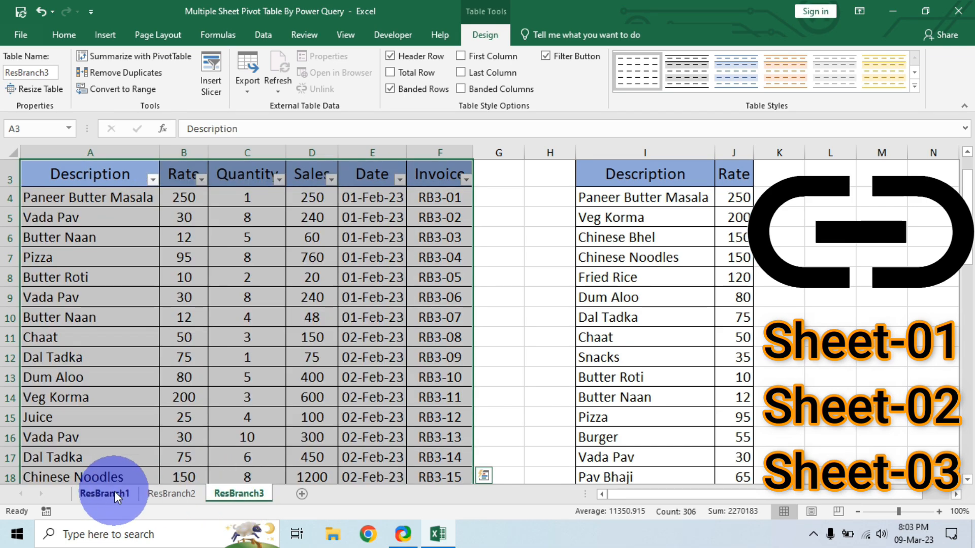
Load the ResBranch1 sheet's table into Power Query as a query and view its Source step.
{"action": "left_click", "coordinate": [114, 492]}
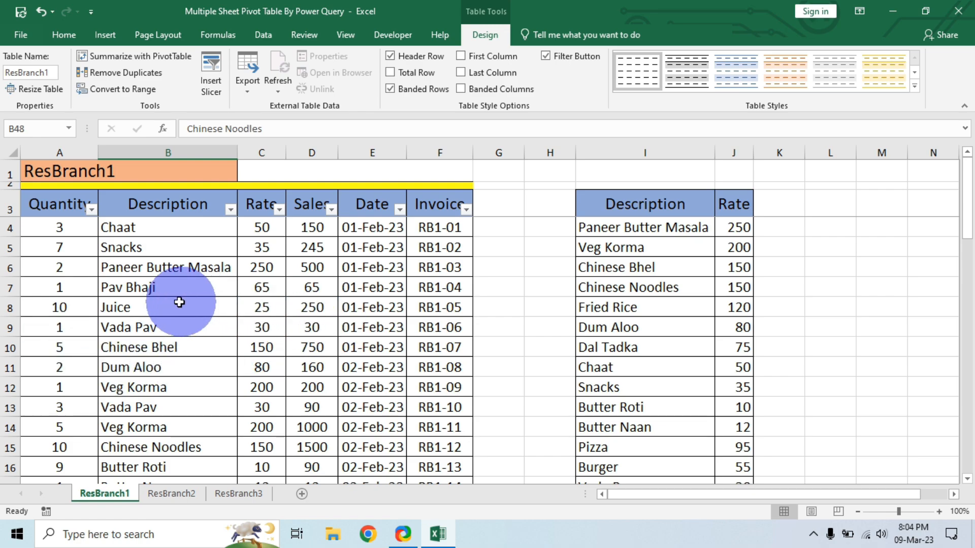
{"action": "left_click", "coordinate": [256, 35]}
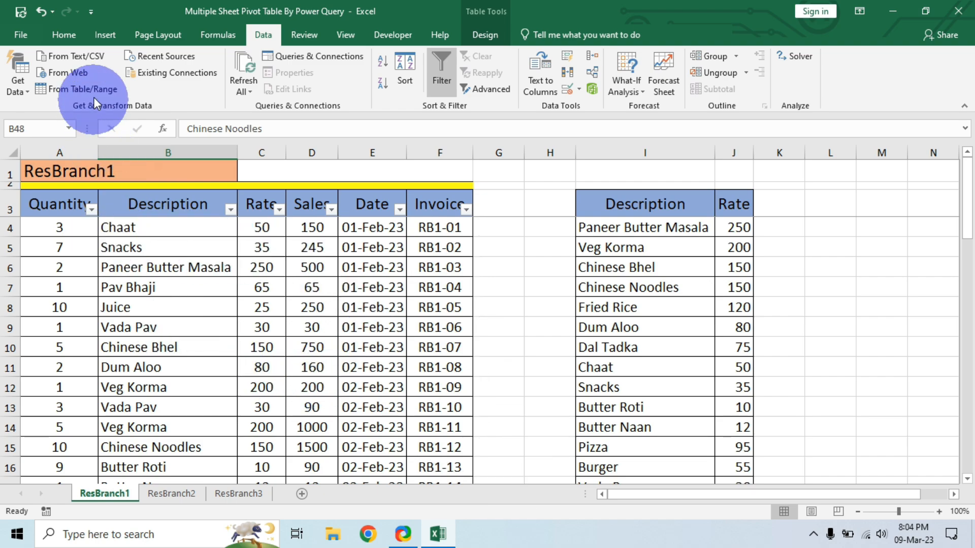
{"action": "left_click", "coordinate": [81, 89]}
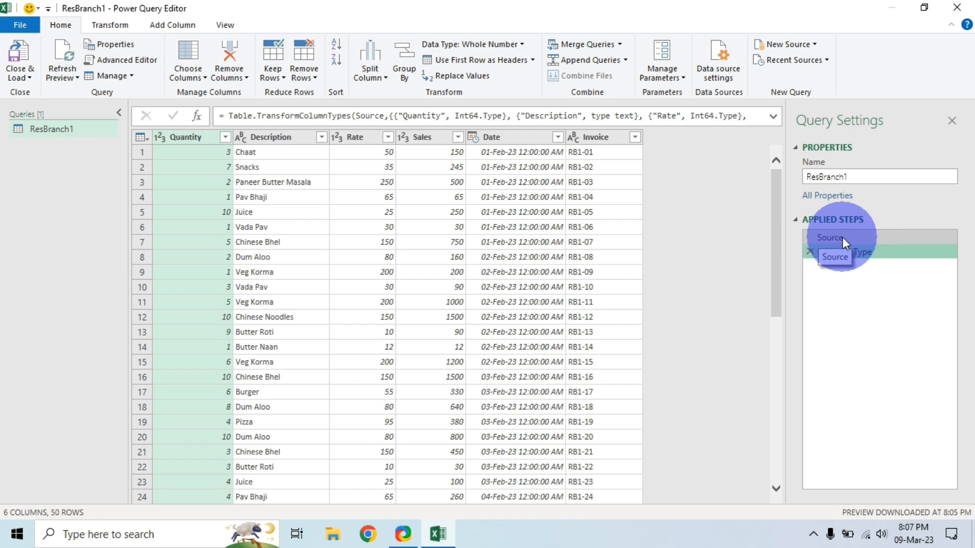
{"action": "left_click", "coordinate": [829, 237]}
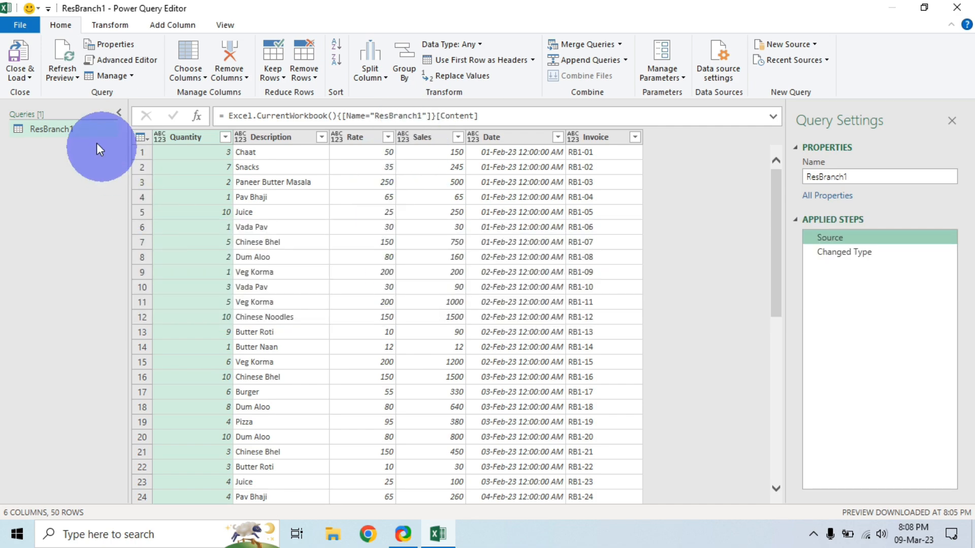
Create a query named ResBranch2 by duplicating the ResBranch1 query and pointing its Source formula to the ResBranch2 table.
{"action": "right_click", "coordinate": [58, 128]}
{"action": "left_click", "coordinate": [109, 207]}
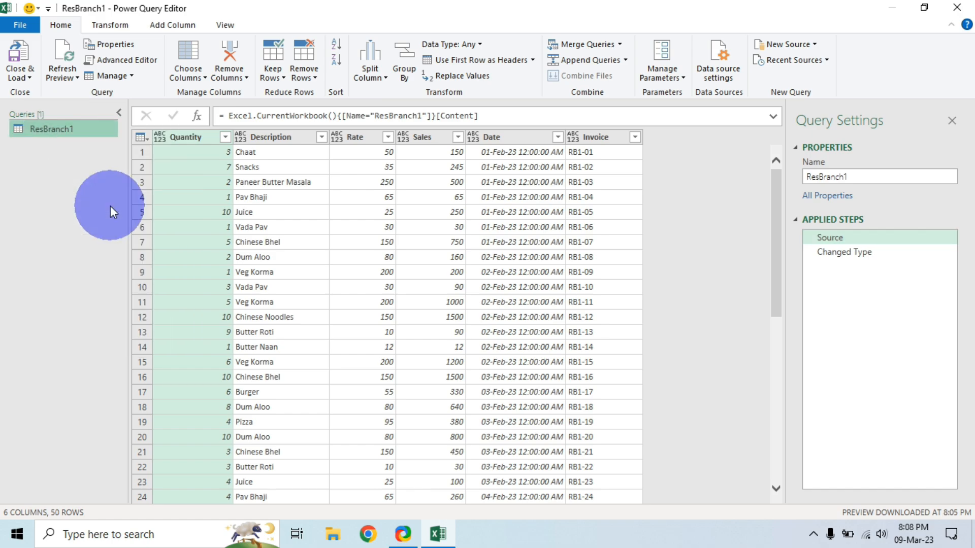
{"action": "left_click", "coordinate": [830, 238]}
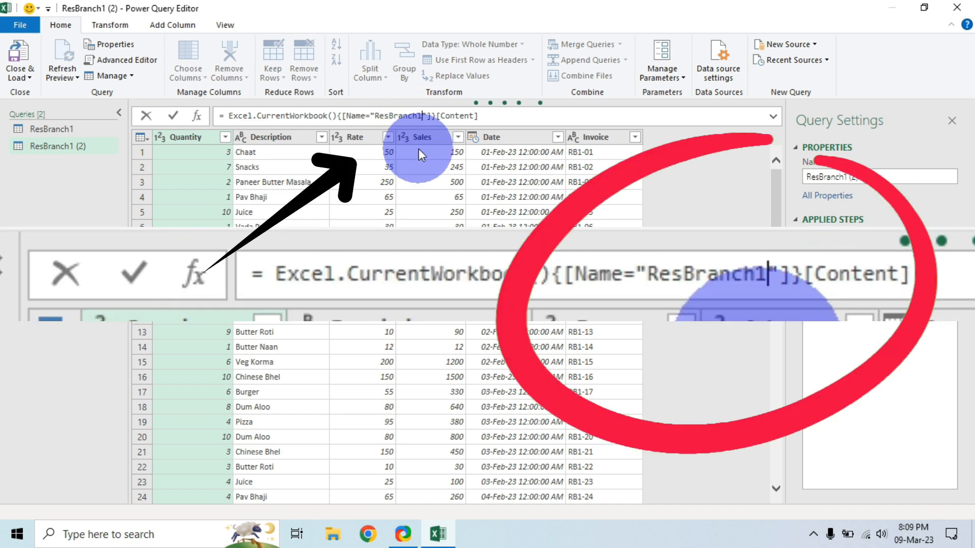
{"action": "key", "text": "BackSpace"}
{"action": "type", "text": "2"}
{"action": "key", "text": "Return"}
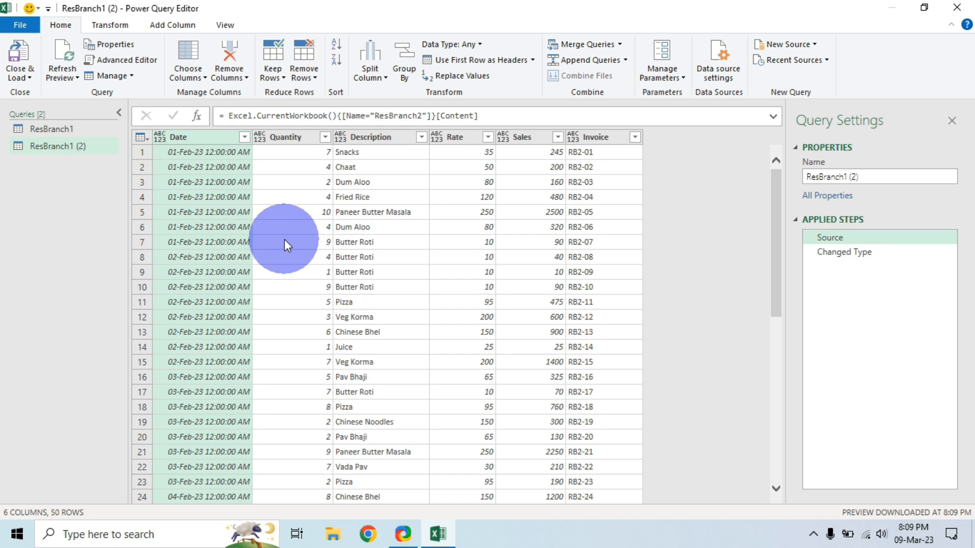
{"action": "left_click", "coordinate": [868, 176]}
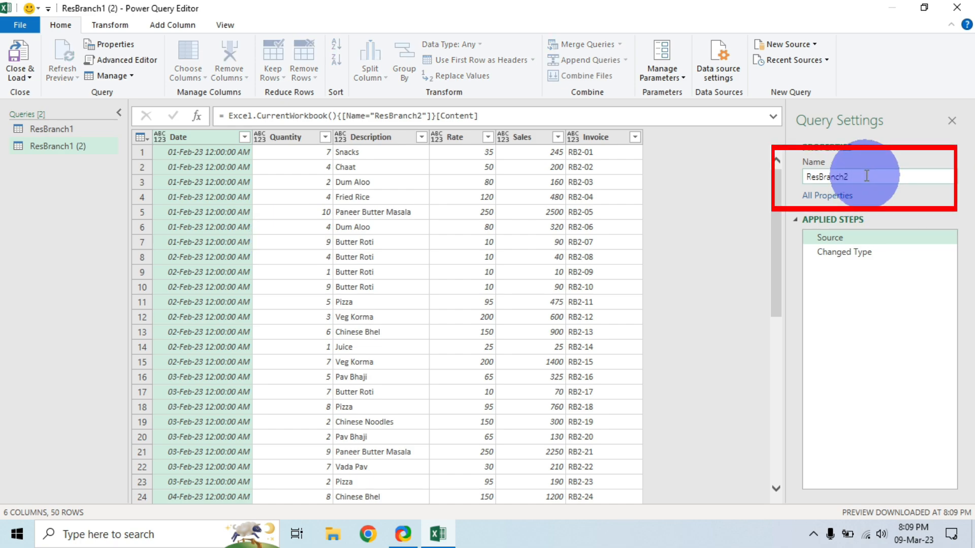
{"action": "key", "text": "Return"}
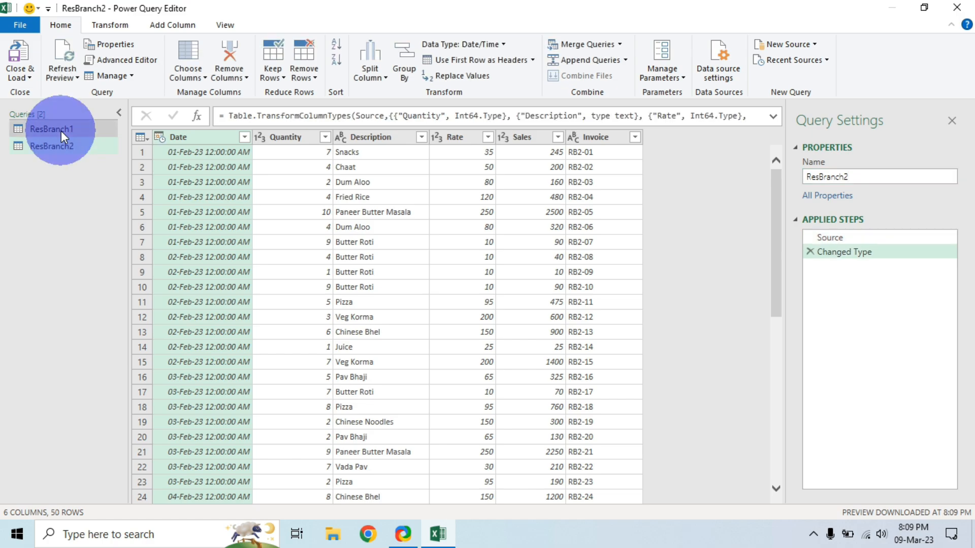
Create a query named ResBranch3 by duplicating the ResBranch1 query and pointing its Source formula to the ResBranch3 table.
{"action": "right_click", "coordinate": [61, 130]}
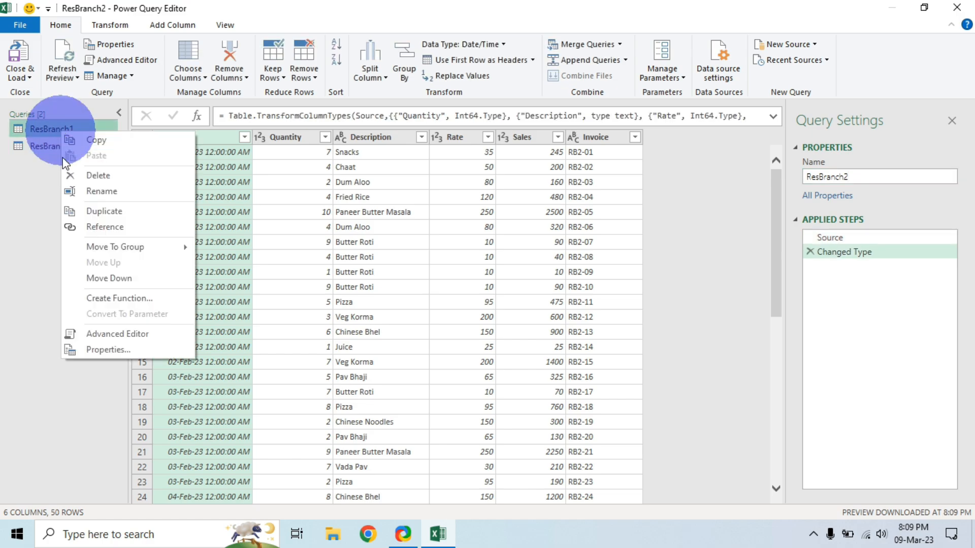
{"action": "left_click", "coordinate": [103, 208]}
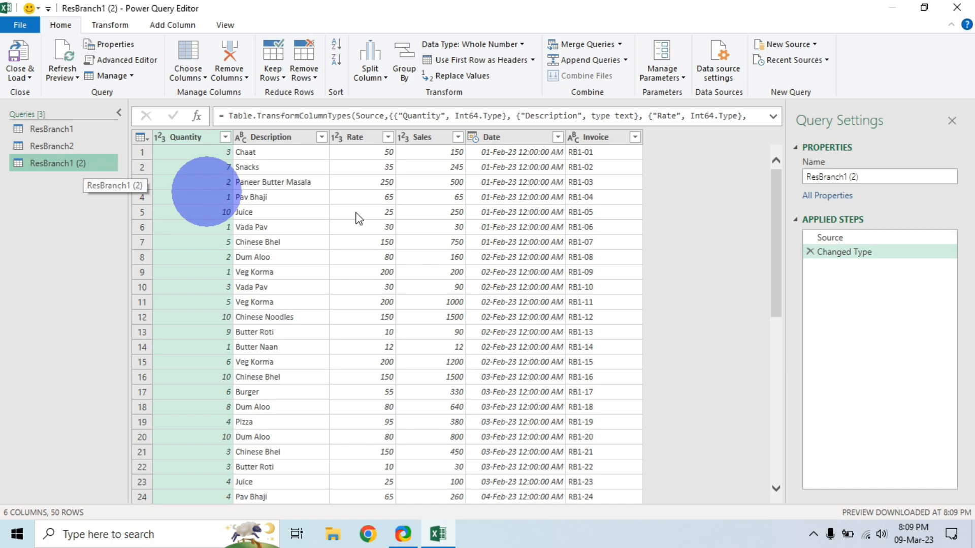
{"action": "left_click", "coordinate": [827, 240]}
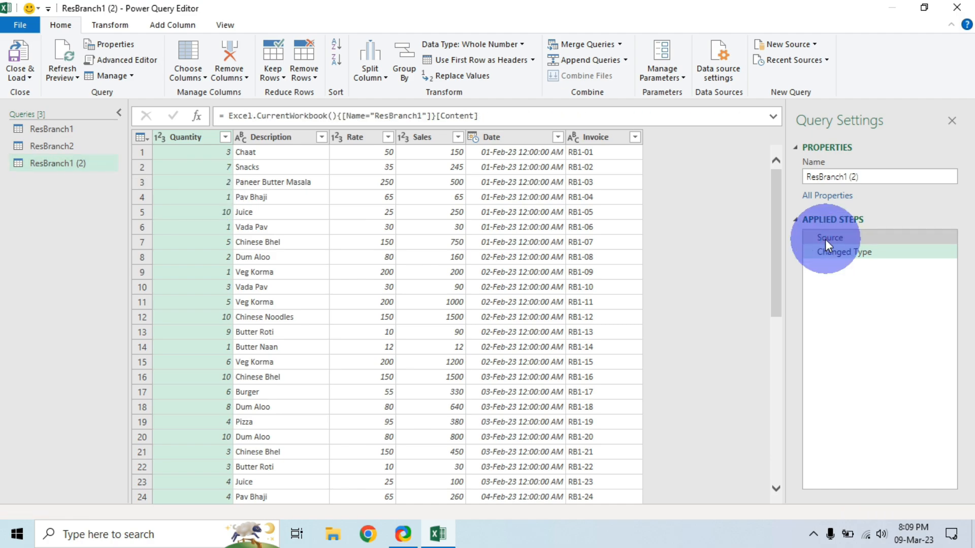
{"action": "left_click", "coordinate": [421, 116]}
{"action": "key", "text": "BackSpace"}
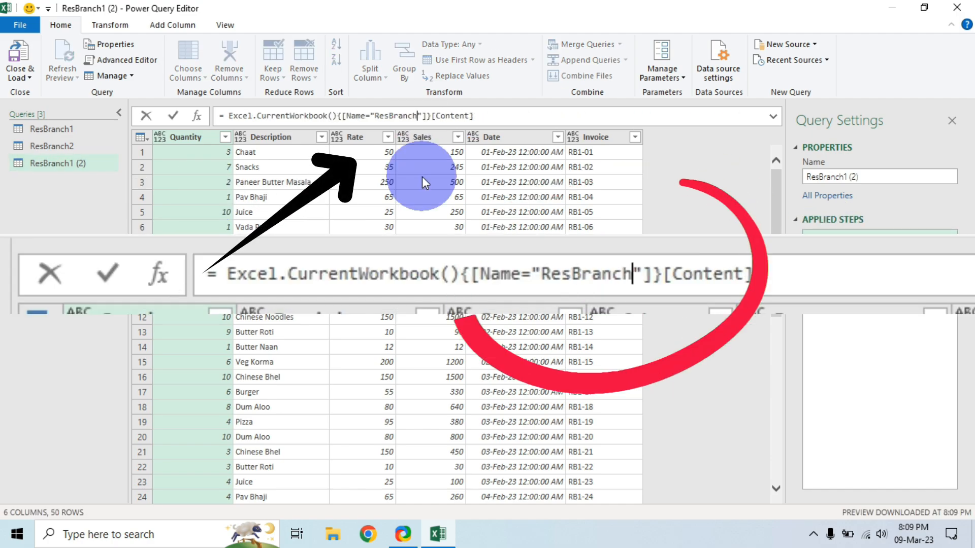
{"action": "type", "text": "3"}
{"action": "key", "text": "Return"}
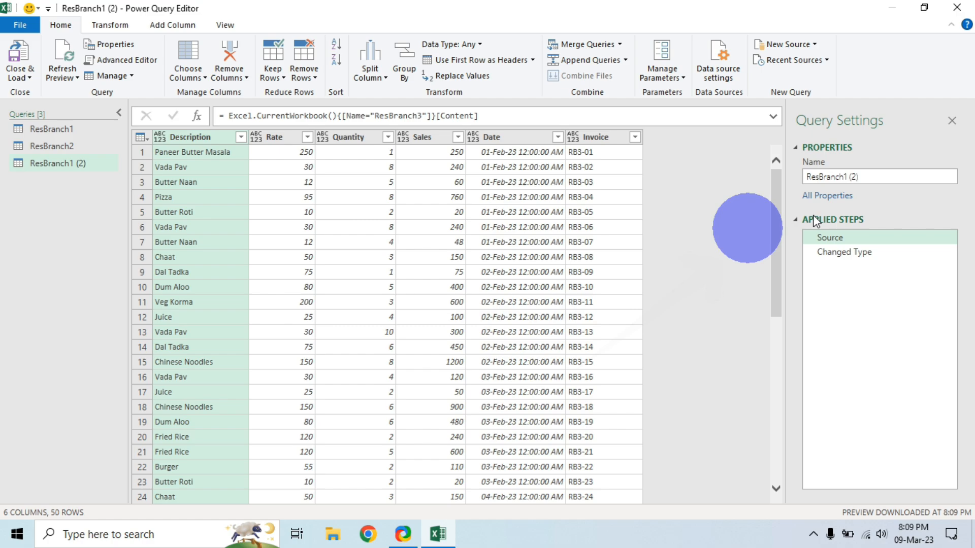
{"action": "left_click", "coordinate": [857, 176]}
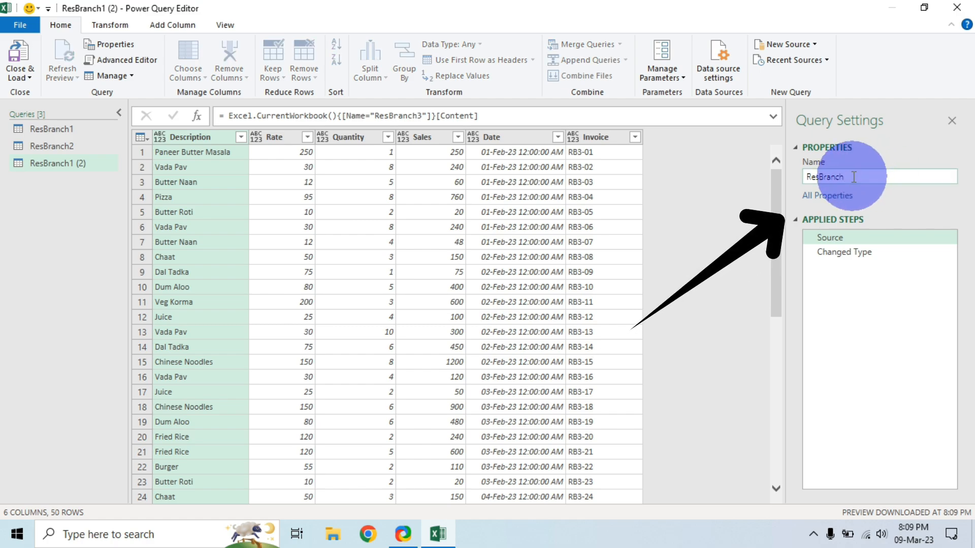
{"action": "type", "text": "3"}
{"action": "key", "text": "Return"}
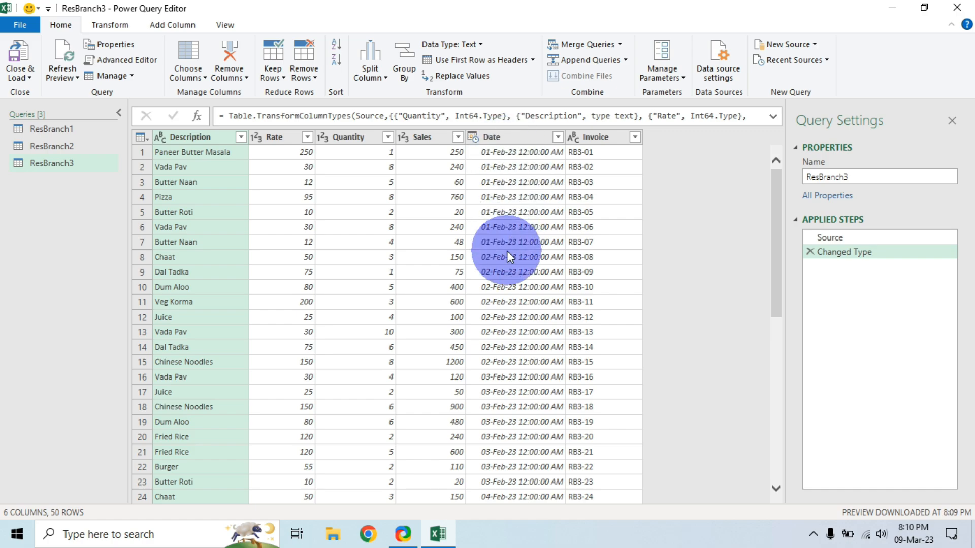
Change the Date column's type to Date in the ResBranch3 query, replacing the existing conversion.
{"action": "left_click", "coordinate": [513, 138]}
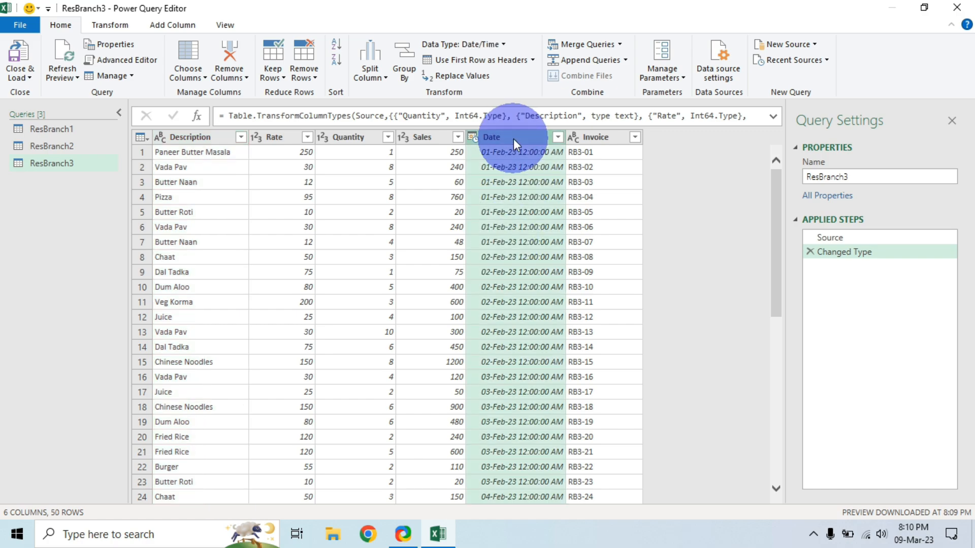
{"action": "right_click", "coordinate": [514, 139]}
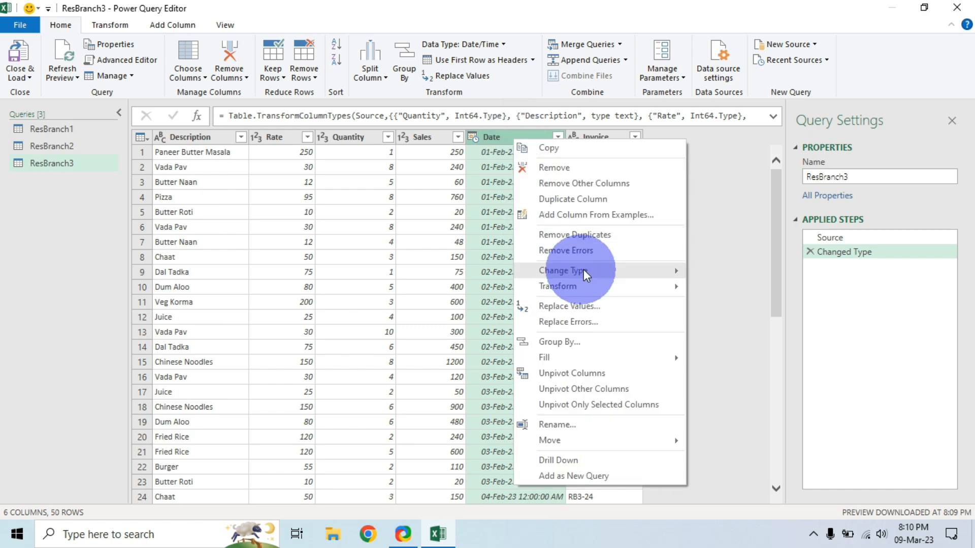
{"action": "mouse_move", "coordinate": [584, 269]}
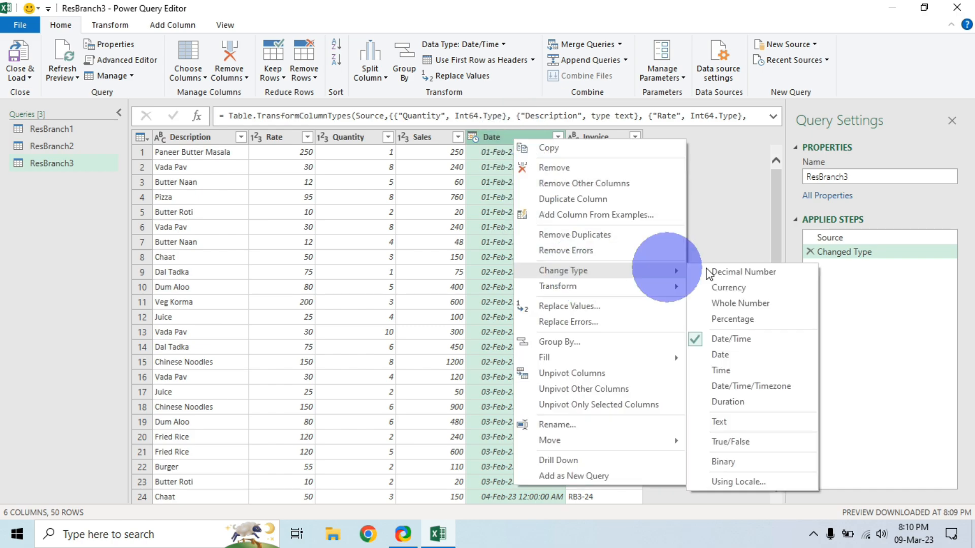
{"action": "left_click", "coordinate": [720, 355]}
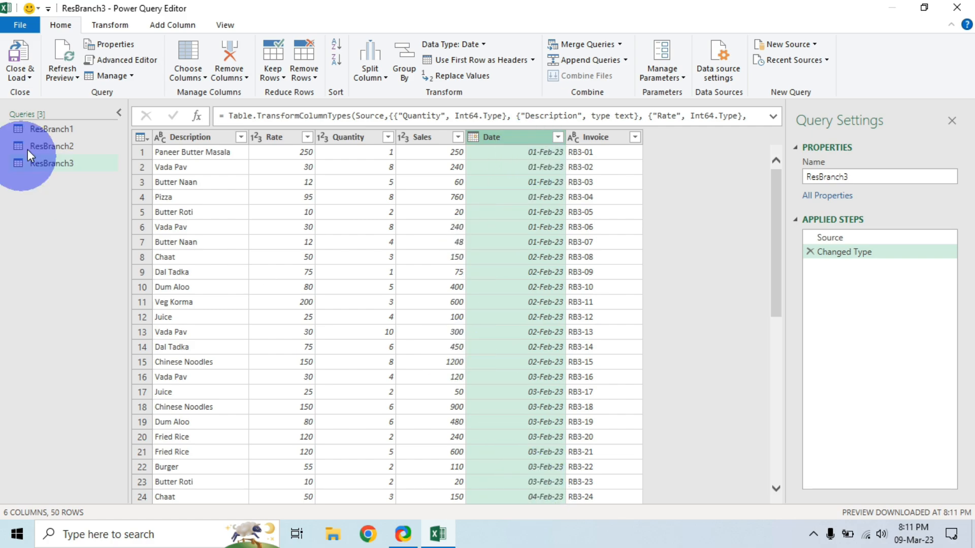
Change the Date column's type to Date in the ResBranch2 query, replacing the current type conversion.
{"action": "left_click", "coordinate": [56, 145]}
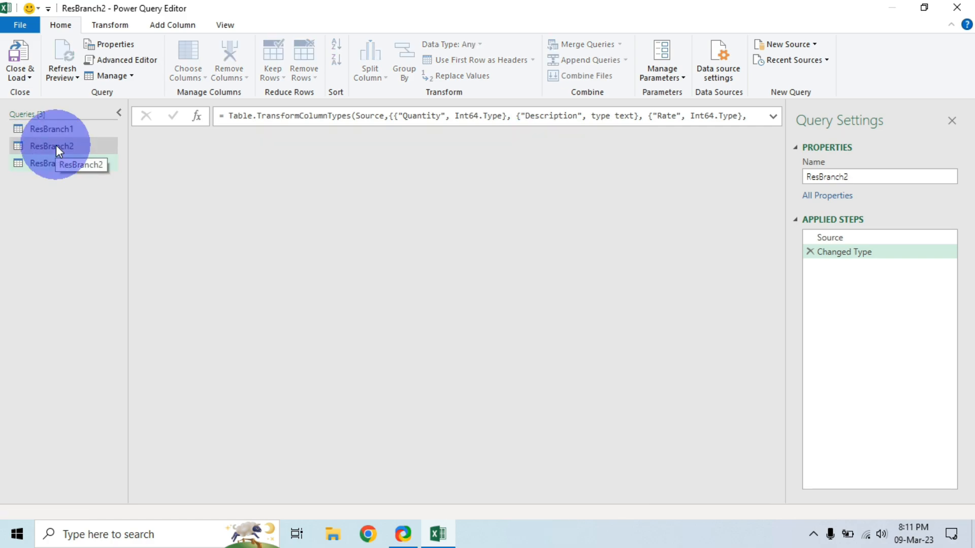
{"action": "right_click", "coordinate": [196, 141]}
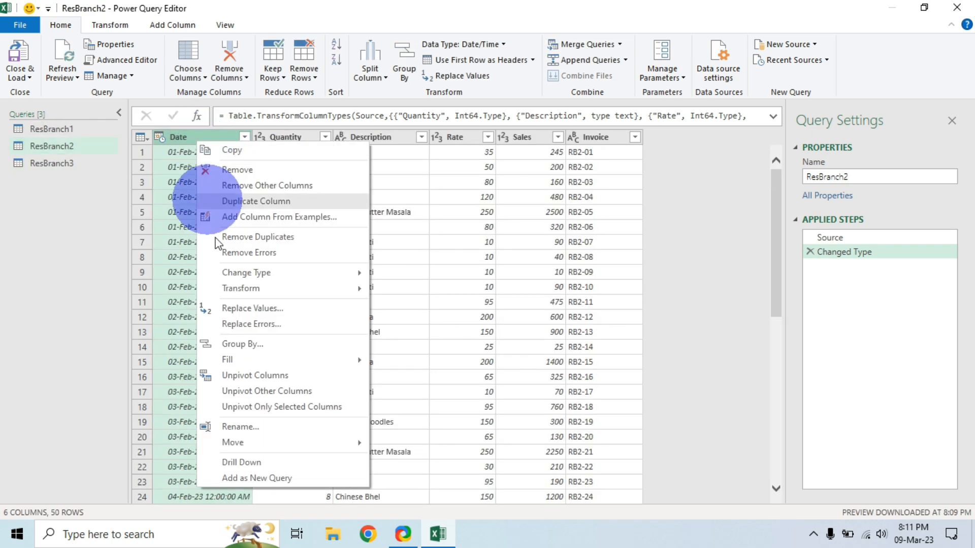
{"action": "mouse_move", "coordinate": [304, 273]}
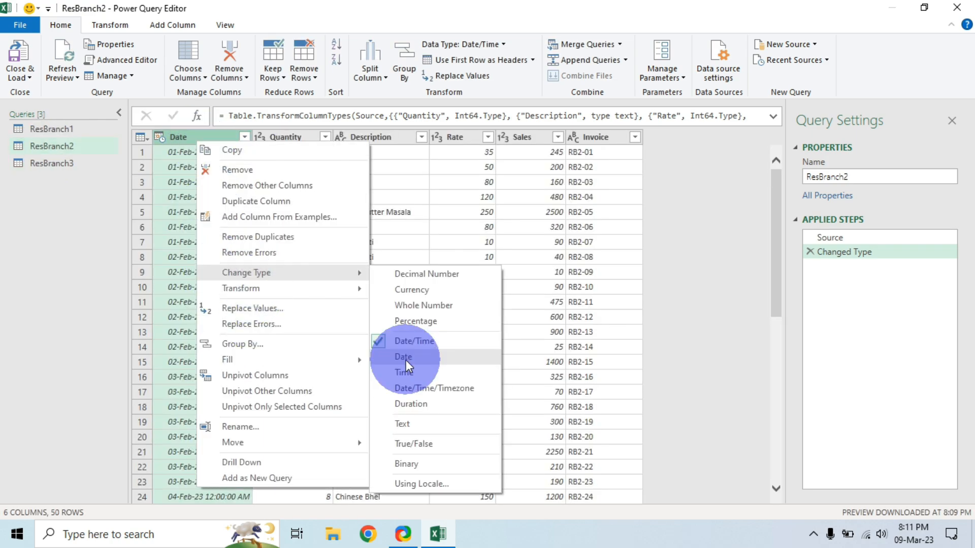
{"action": "left_click", "coordinate": [403, 359]}
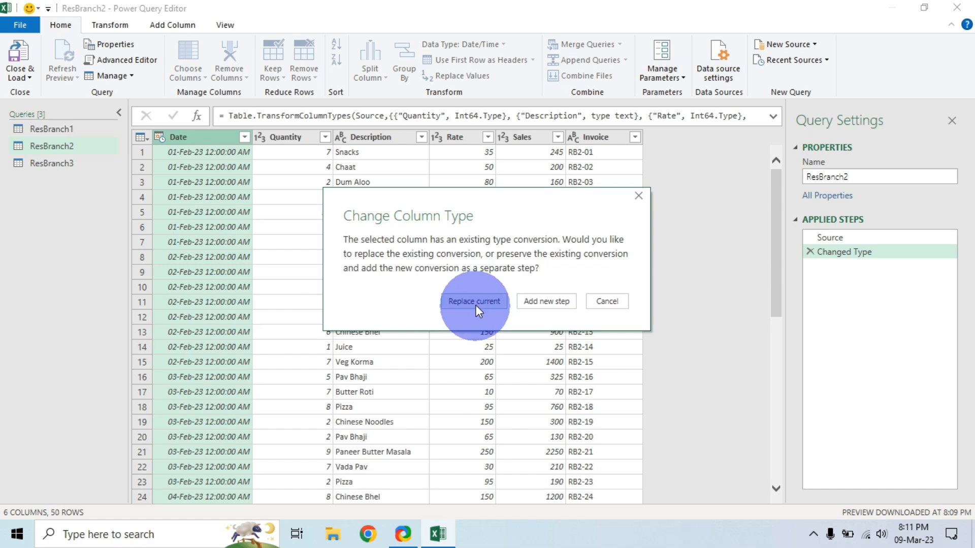
{"action": "left_click", "coordinate": [476, 302]}
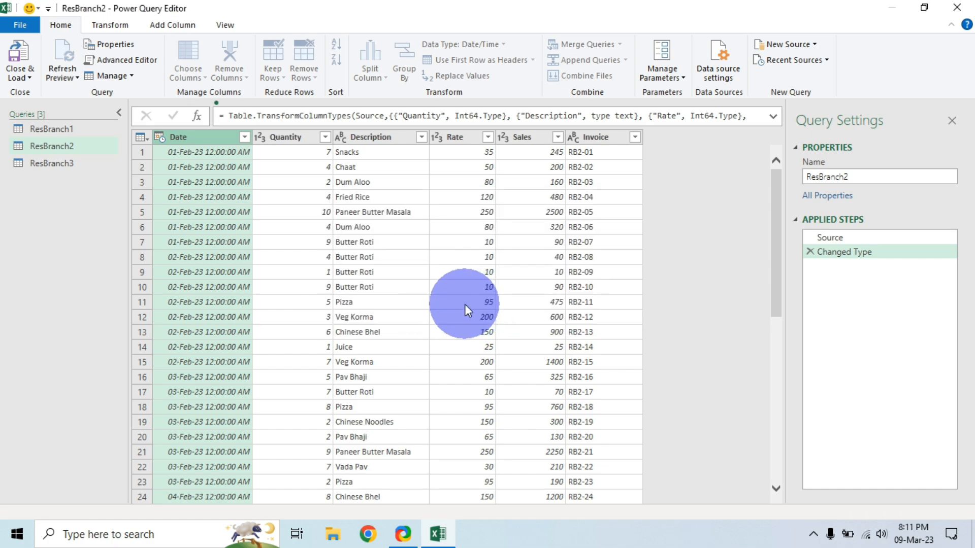
Change the Date column's type to Date in the ResBranch1 query, replacing the current type conversion.
{"action": "left_click", "coordinate": [62, 131]}
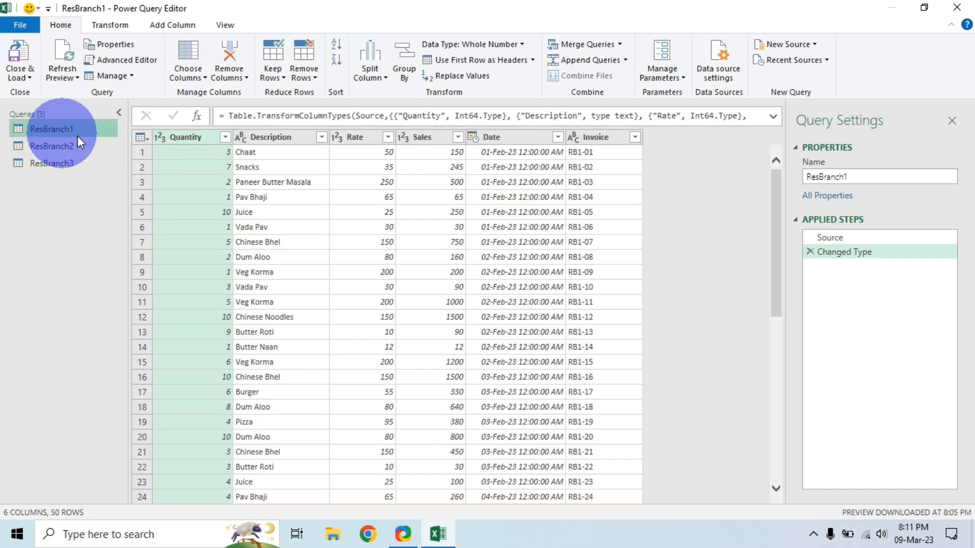
{"action": "right_click", "coordinate": [514, 142]}
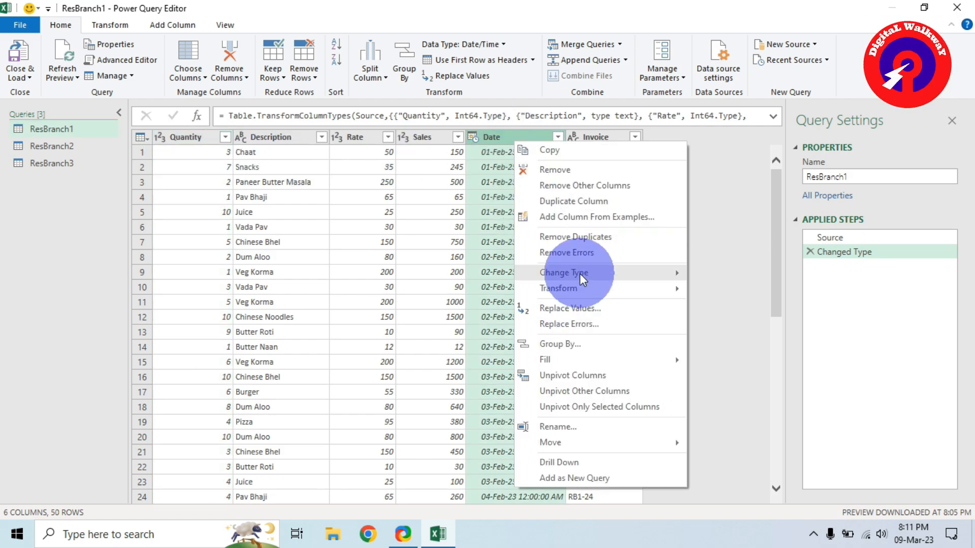
{"action": "mouse_move", "coordinate": [600, 273]}
{"action": "left_click", "coordinate": [732, 354]}
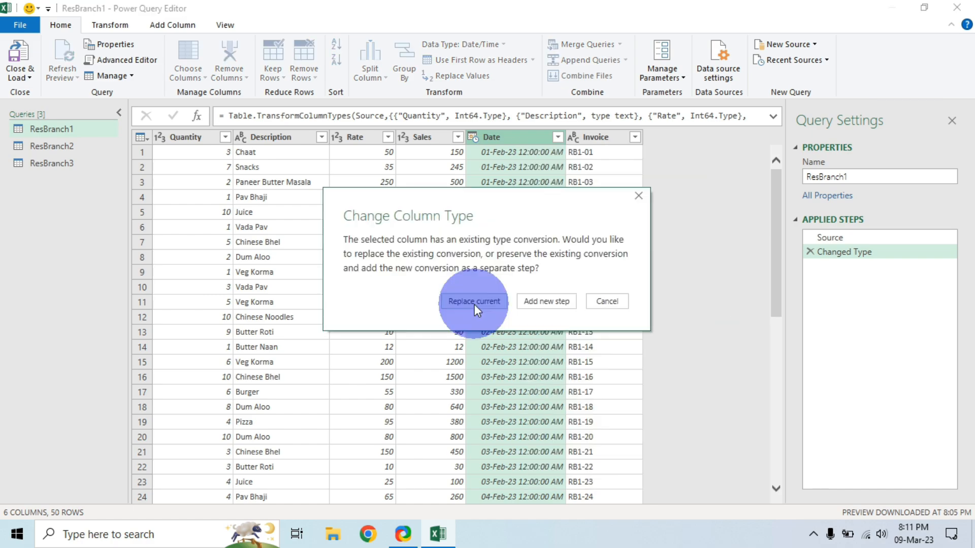
{"action": "left_click", "coordinate": [474, 304]}
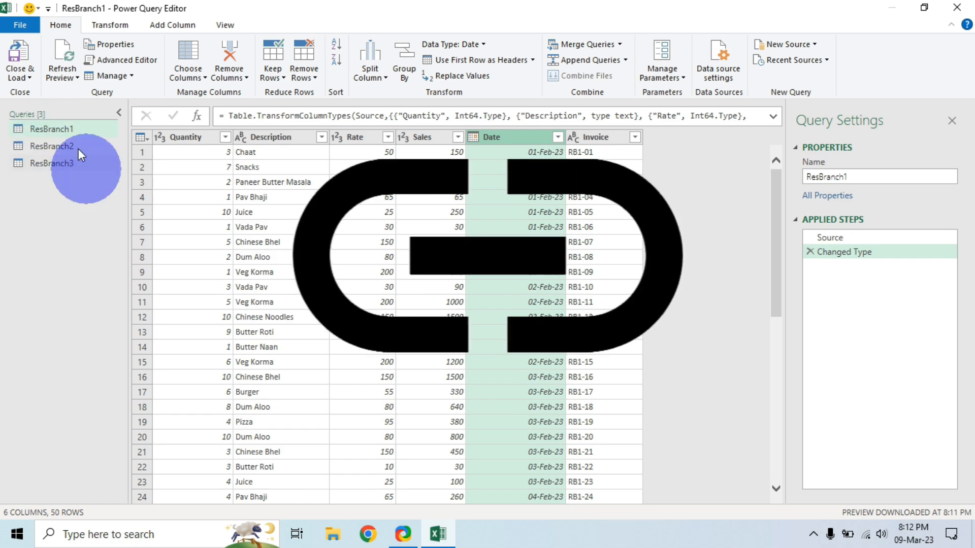
Close the query editor and load the three branch queries to the workbook with the Only Create Connection option.
{"action": "left_click", "coordinate": [52, 129]}
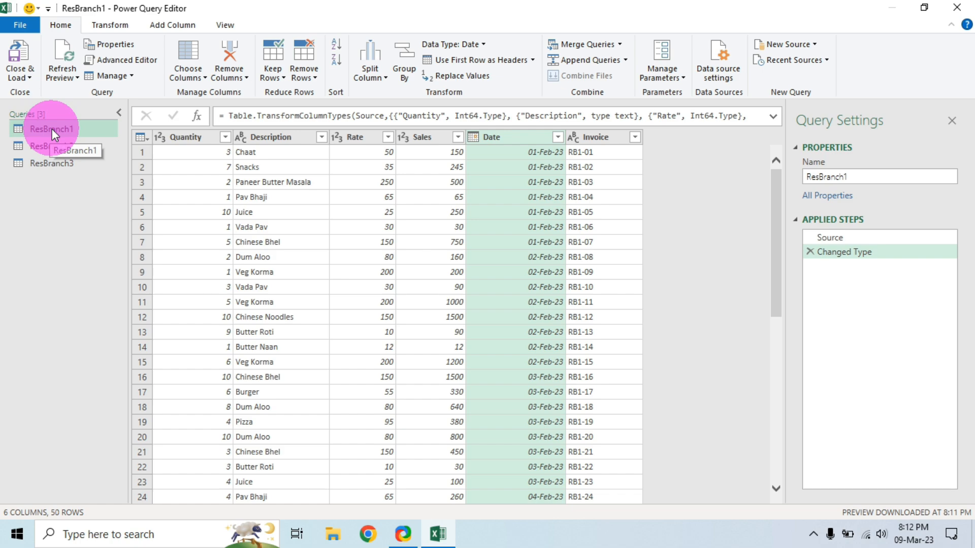
{"action": "left_click", "coordinate": [30, 77]}
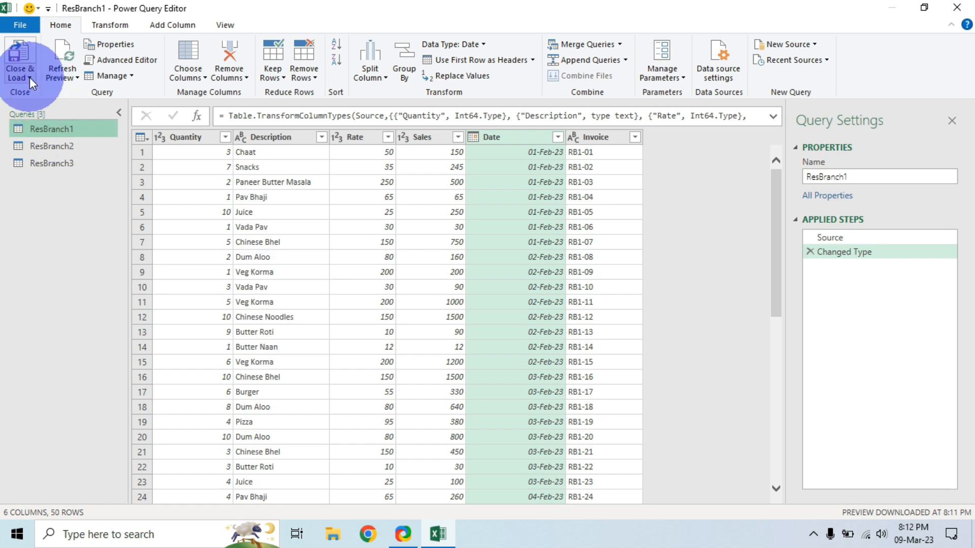
{"action": "left_click", "coordinate": [29, 78]}
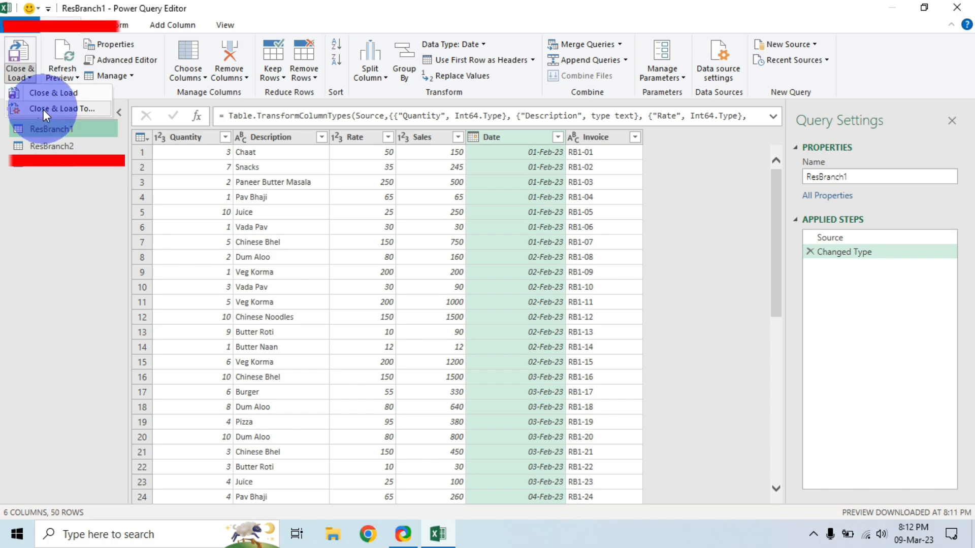
{"action": "left_click", "coordinate": [82, 110]}
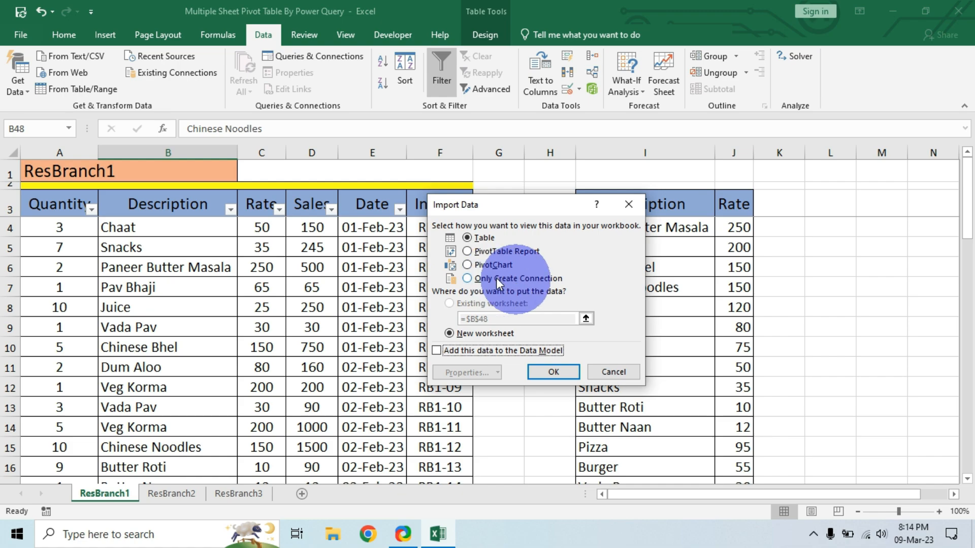
{"action": "left_click", "coordinate": [477, 278]}
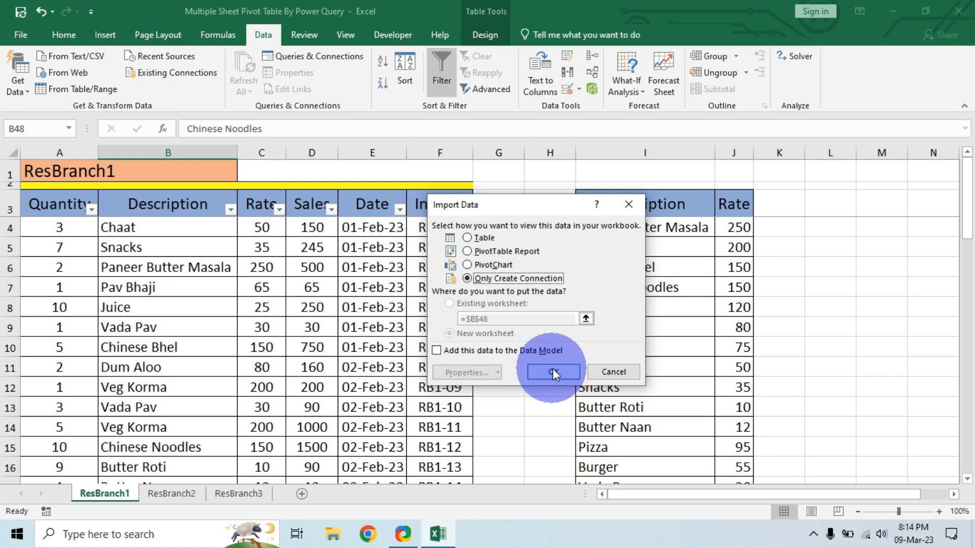
{"action": "left_click", "coordinate": [553, 372]}
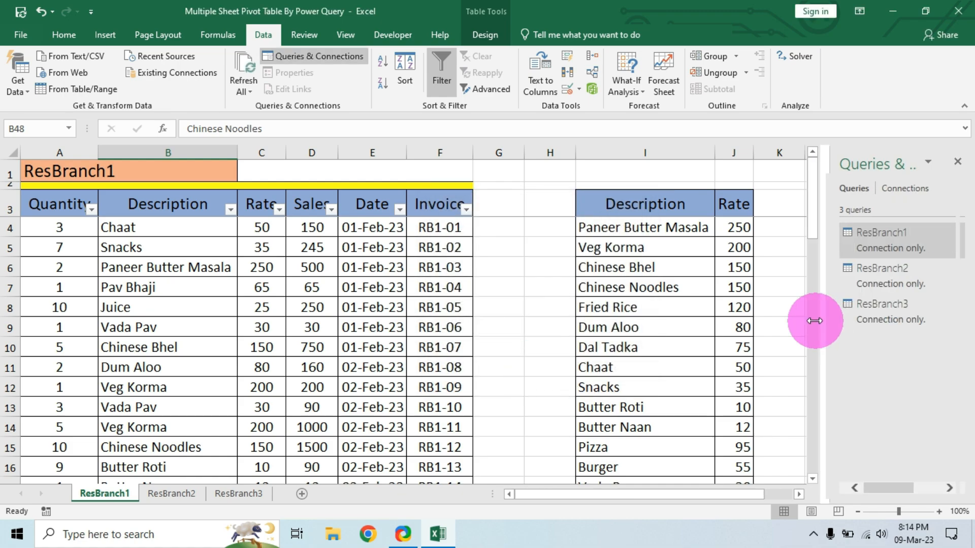
Open the ResBranch1 query for editing and append ResBranch1, ResBranch2 and ResBranch3 as a new query using the three or more tables option.
{"action": "left_click_drag", "start_coordinate": [815, 321], "coordinate": [775, 318]}
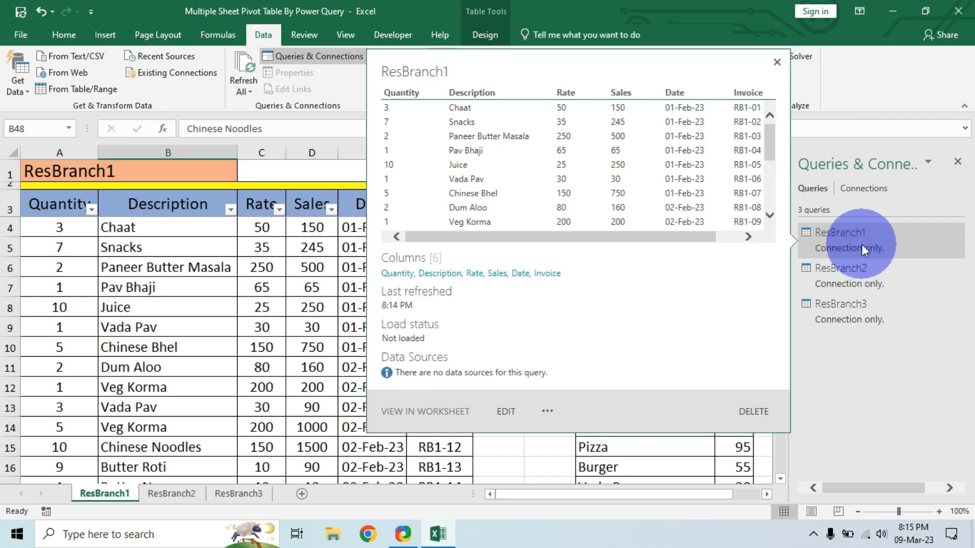
{"action": "double_click", "coordinate": [861, 245]}
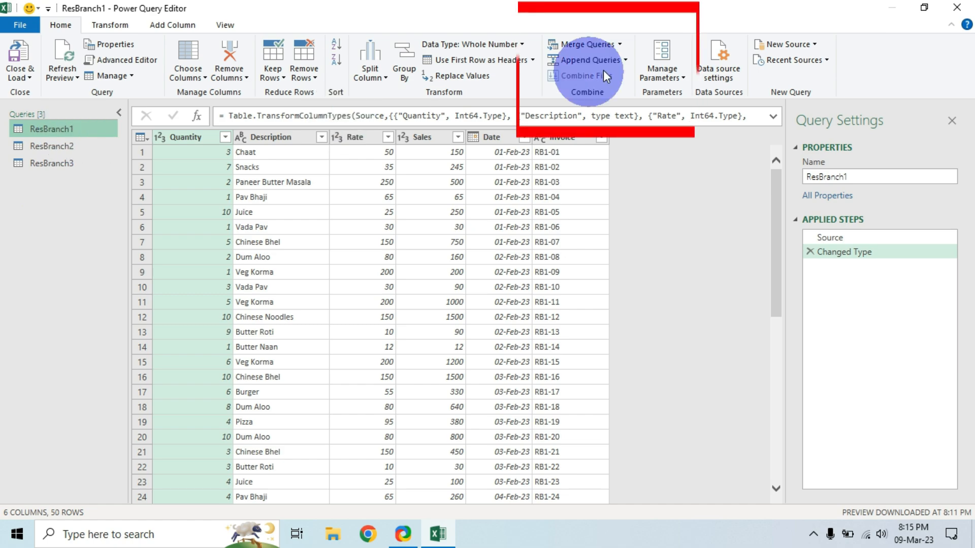
{"action": "left_click", "coordinate": [626, 59]}
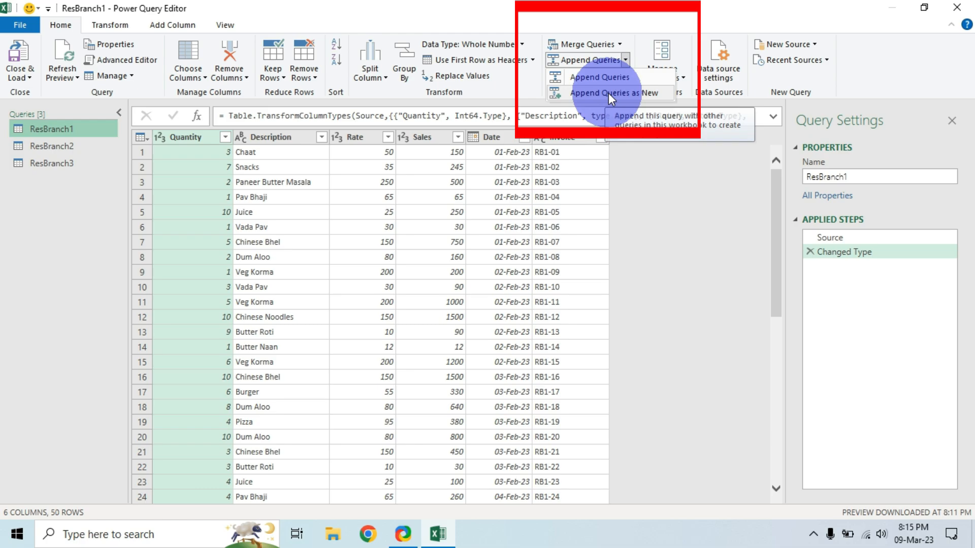
{"action": "left_click", "coordinate": [626, 93]}
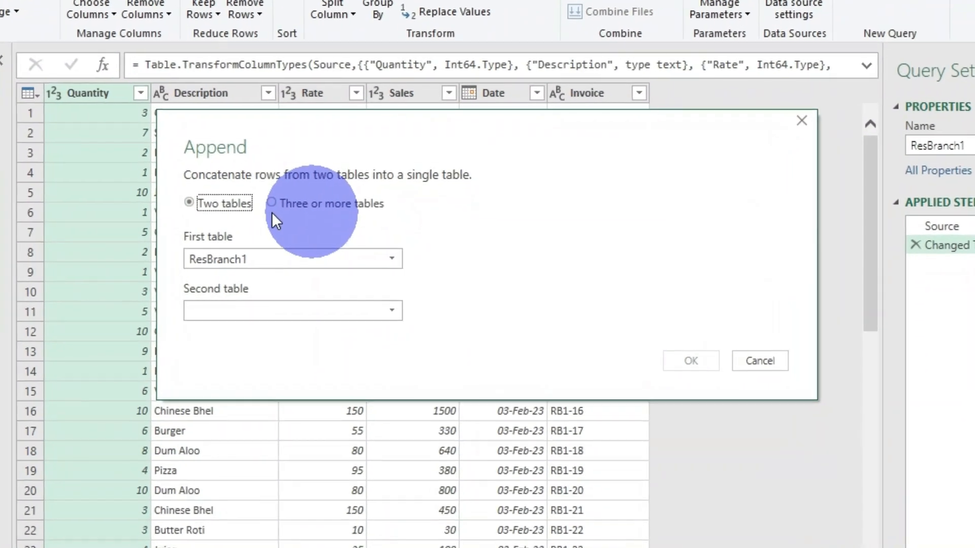
{"action": "left_click", "coordinate": [271, 202]}
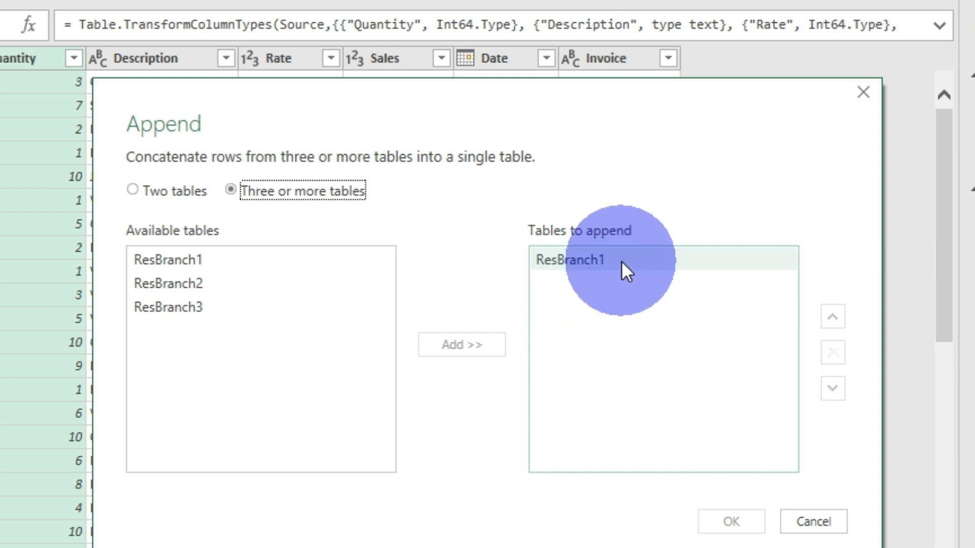
{"action": "left_click", "coordinate": [186, 284]}
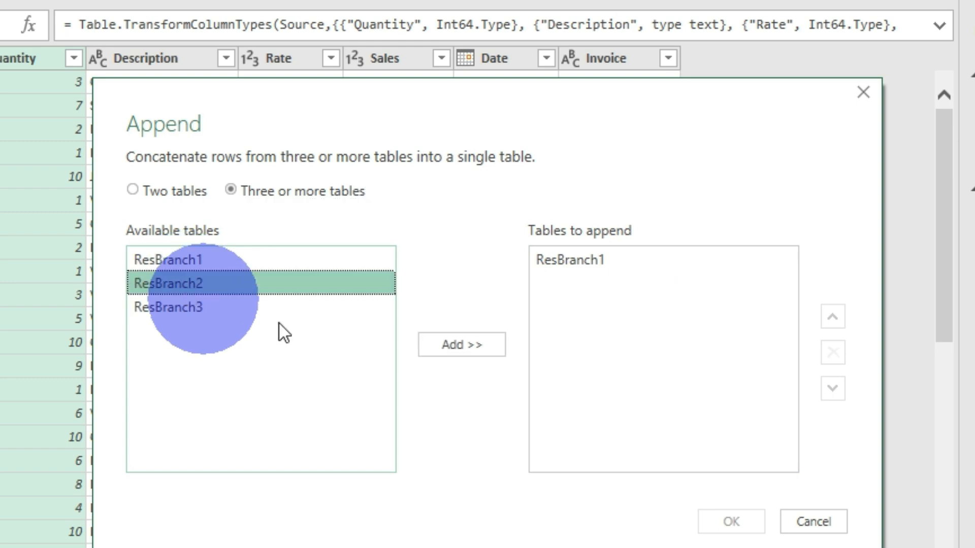
{"action": "left_click", "coordinate": [462, 345]}
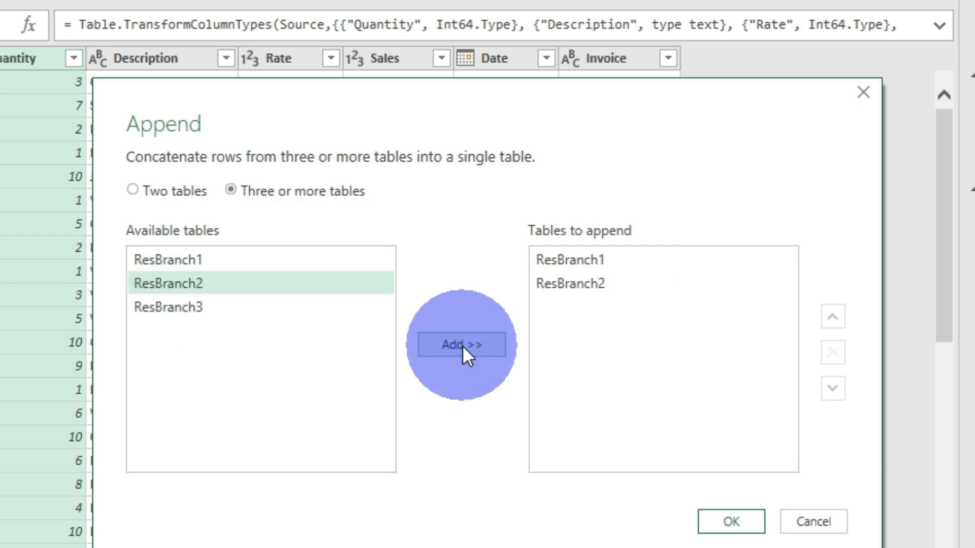
{"action": "left_click", "coordinate": [182, 307]}
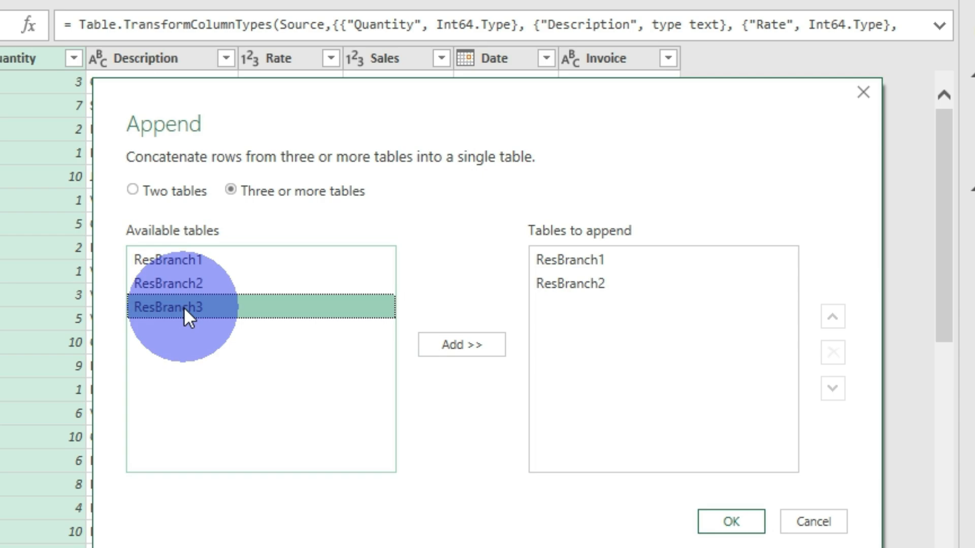
{"action": "left_click", "coordinate": [455, 348]}
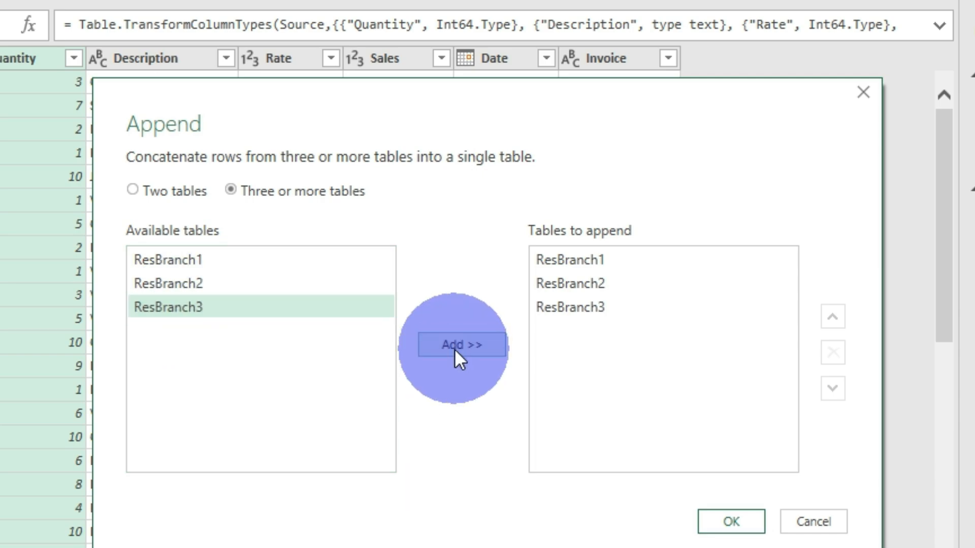
{"action": "left_click", "coordinate": [733, 521]}
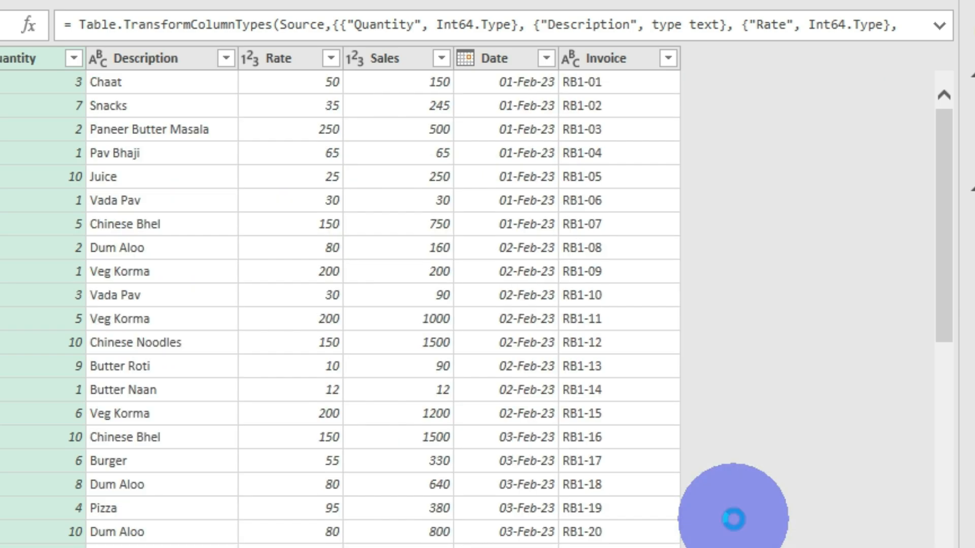
Rename the new appended query as AllBranchData.
{"action": "scroll", "coordinate": [529, 245], "scroll_direction": "down", "scroll_amount": 7}
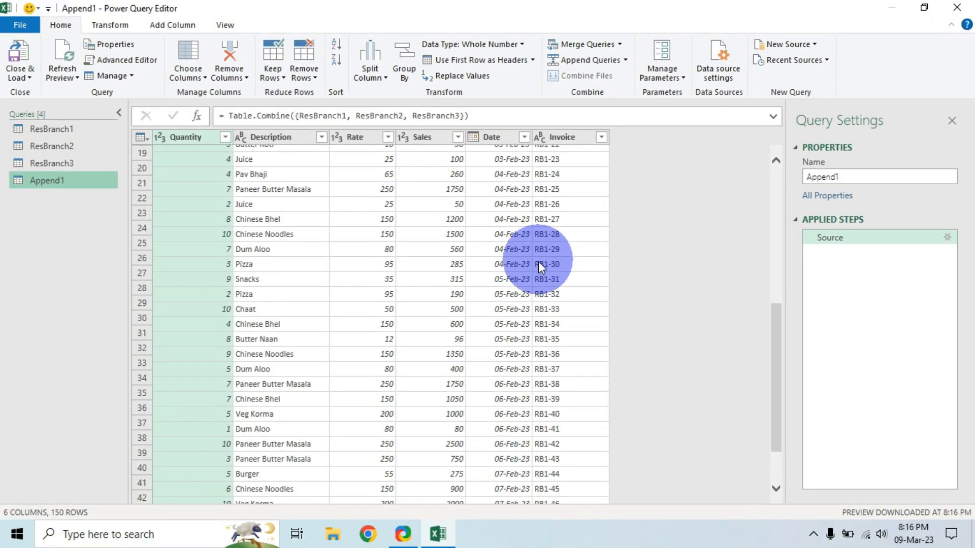
{"action": "scroll", "coordinate": [537, 269], "scroll_direction": "up", "scroll_amount": 6}
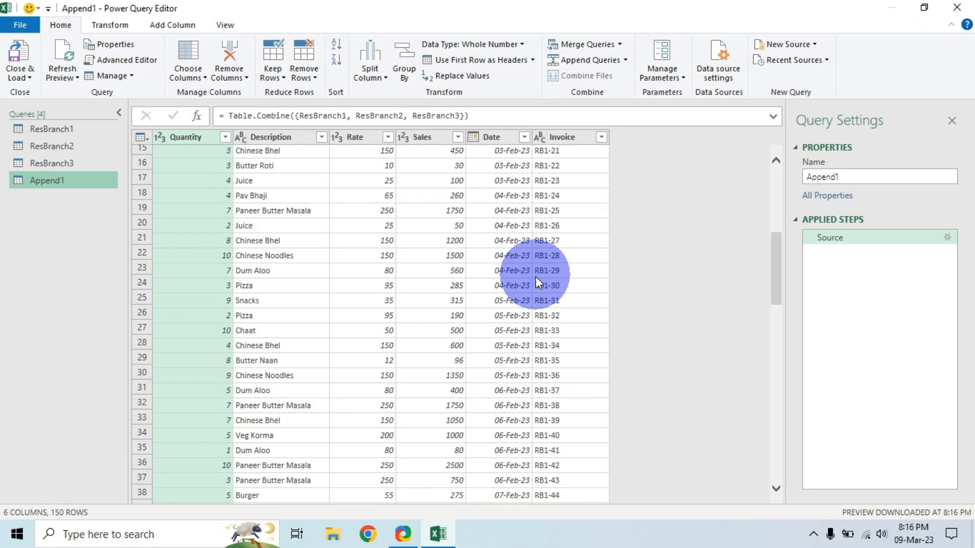
{"action": "left_click", "coordinate": [850, 176]}
{"action": "key", "text": "BackSpace"}
{"action": "key", "text": "BackSpace"}
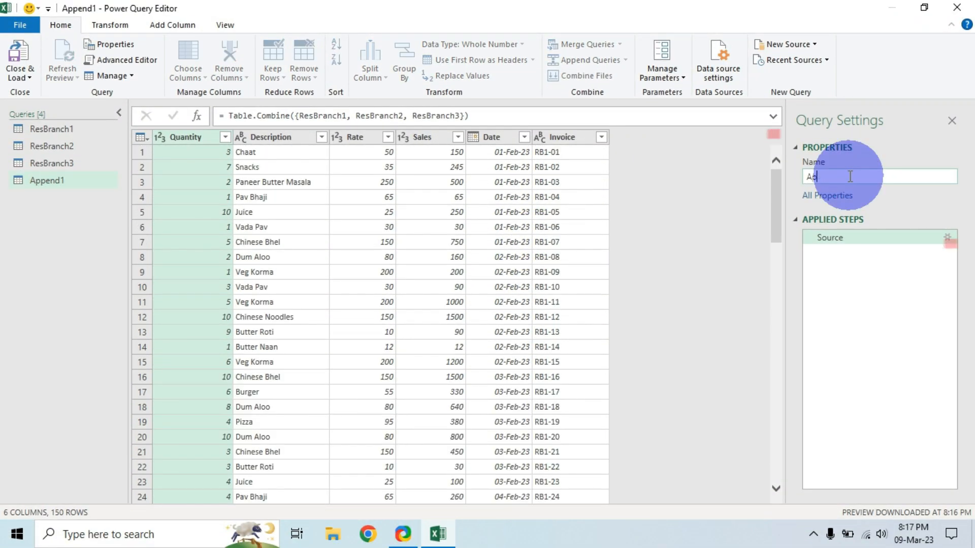
{"action": "type", "text": "llBranch"}
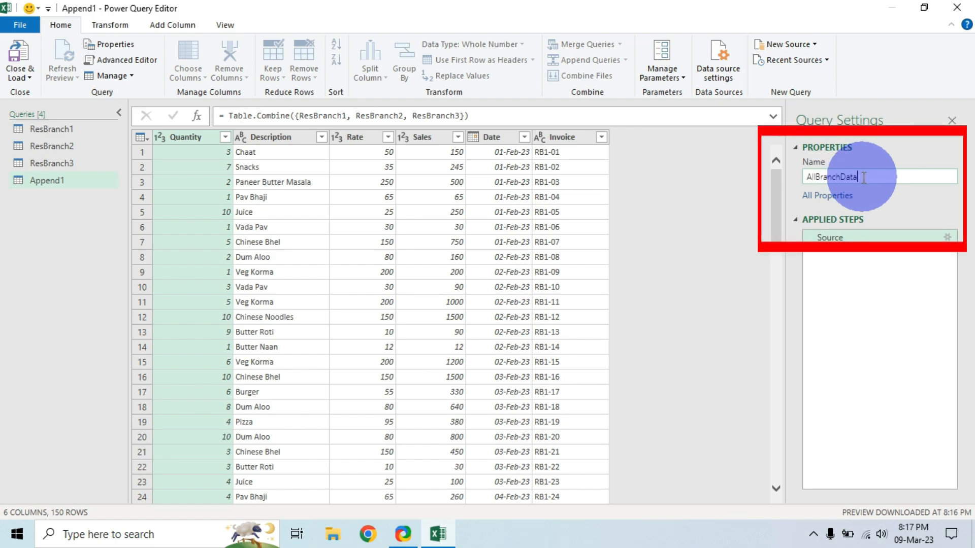
{"action": "type", "text": "Data"}
{"action": "key", "text": "Return"}
Examine the combined rows in AllBranchData, checking the dates and invoice numbers across the branches.
{"action": "scroll", "coordinate": [483, 294], "scroll_direction": "down", "scroll_amount": 6}
{"action": "scroll", "coordinate": [486, 282], "scroll_direction": "up", "scroll_amount": 6}
{"action": "scroll", "coordinate": [487, 272], "scroll_direction": "down", "scroll_amount": 1}
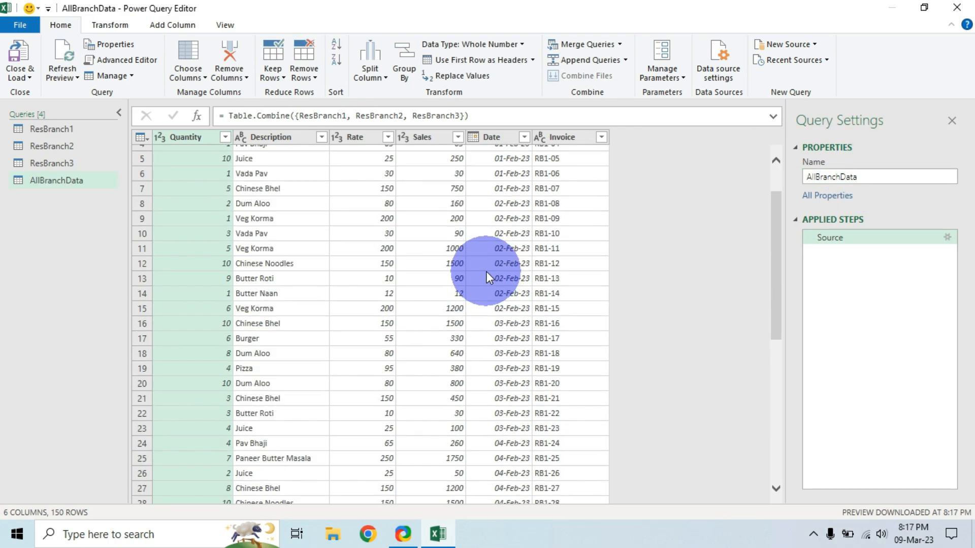
{"action": "scroll", "coordinate": [488, 278], "scroll_direction": "down", "scroll_amount": 7}
{"action": "scroll", "coordinate": [489, 288], "scroll_direction": "down", "scroll_amount": 13}
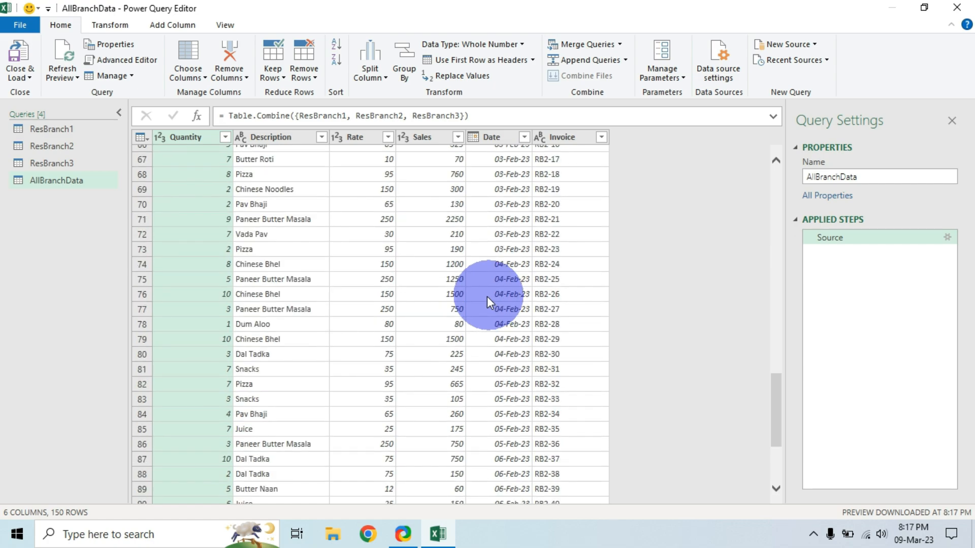
{"action": "scroll", "coordinate": [486, 303], "scroll_direction": "up", "scroll_amount": 1}
{"action": "scroll", "coordinate": [486, 304], "scroll_direction": "up", "scroll_amount": 11}
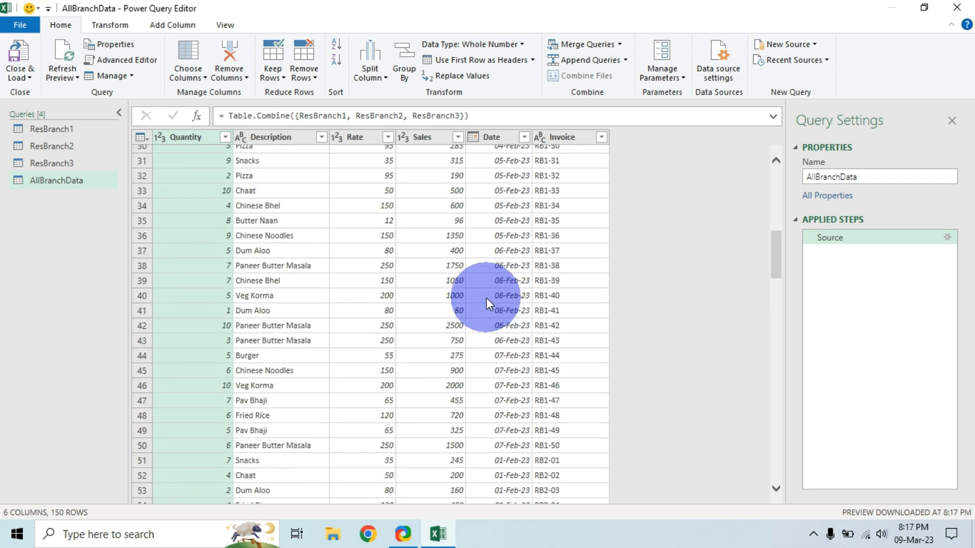
{"action": "scroll", "coordinate": [487, 303], "scroll_direction": "up", "scroll_amount": 10}
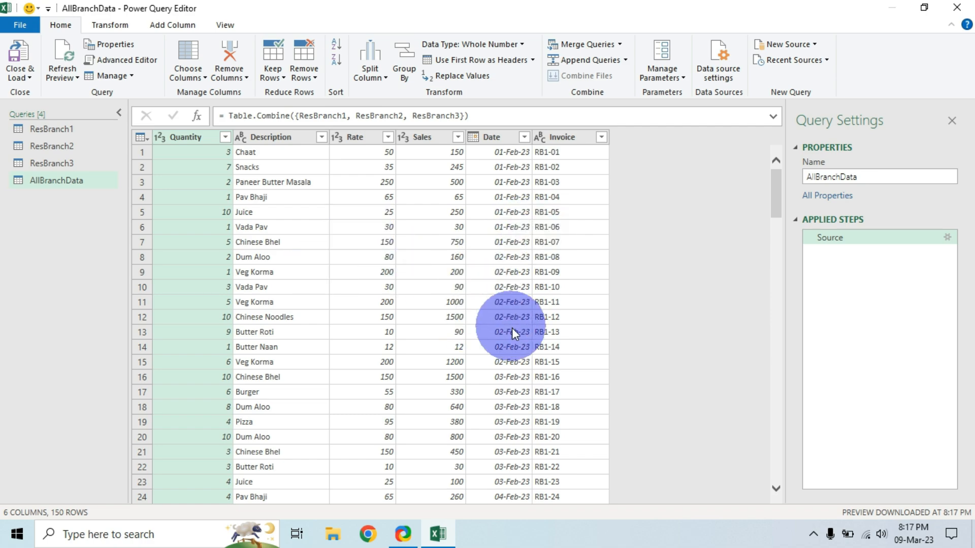
{"action": "scroll", "coordinate": [512, 328], "scroll_direction": "down", "scroll_amount": 6}
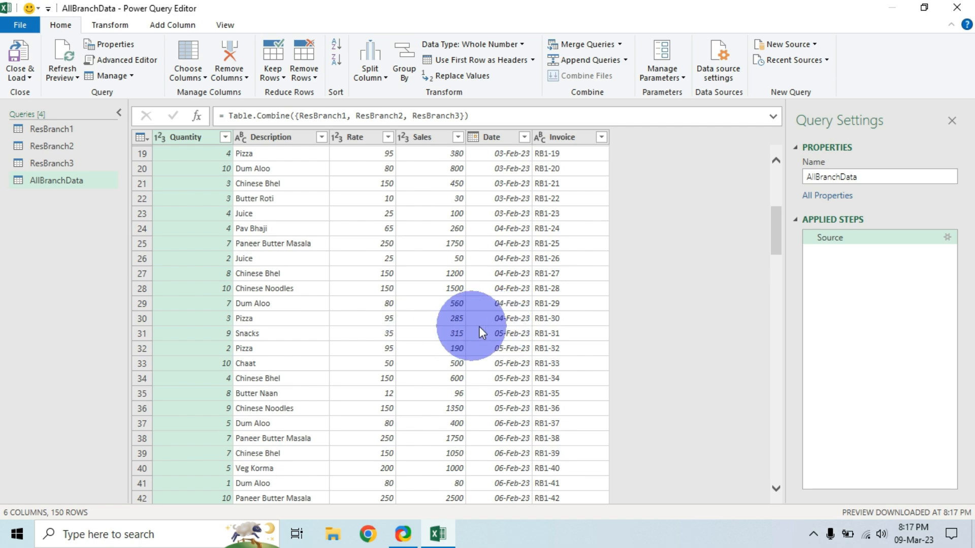
{"action": "scroll", "coordinate": [479, 330], "scroll_direction": "down", "scroll_amount": 7}
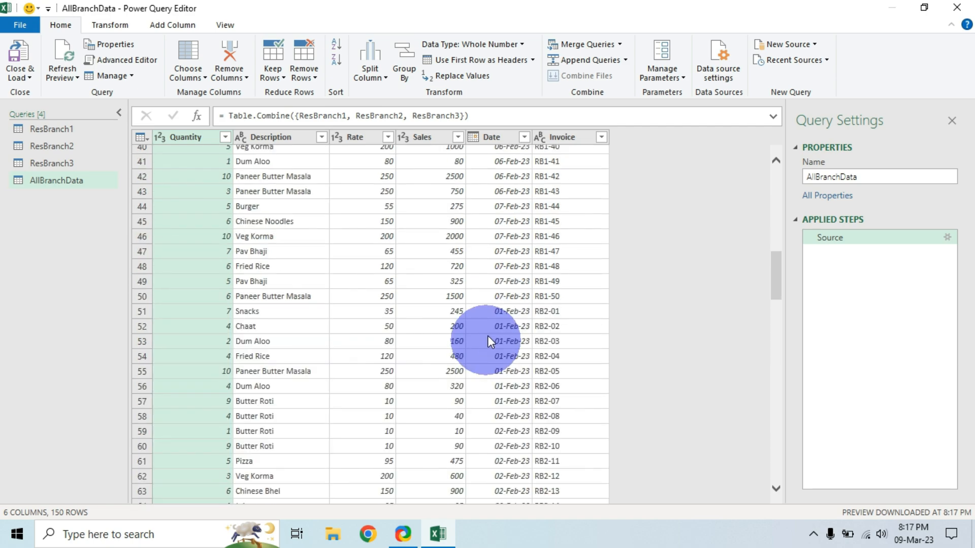
{"action": "scroll", "coordinate": [487, 336], "scroll_direction": "up", "scroll_amount": 13}
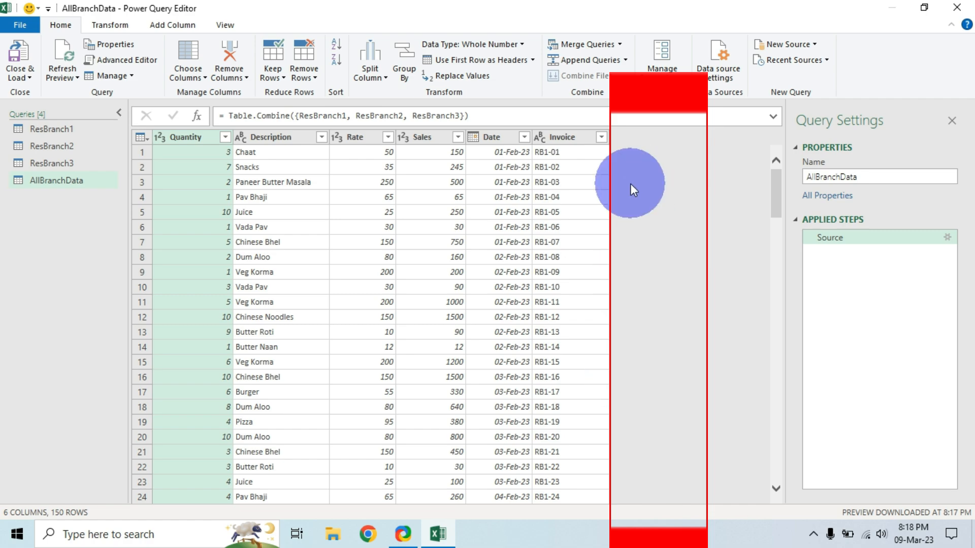
Try to add a custom column named Branch to ResBranch1 with the unquoted formula =Branch1, and delete the resulting applied step.
{"action": "left_click", "coordinate": [57, 130]}
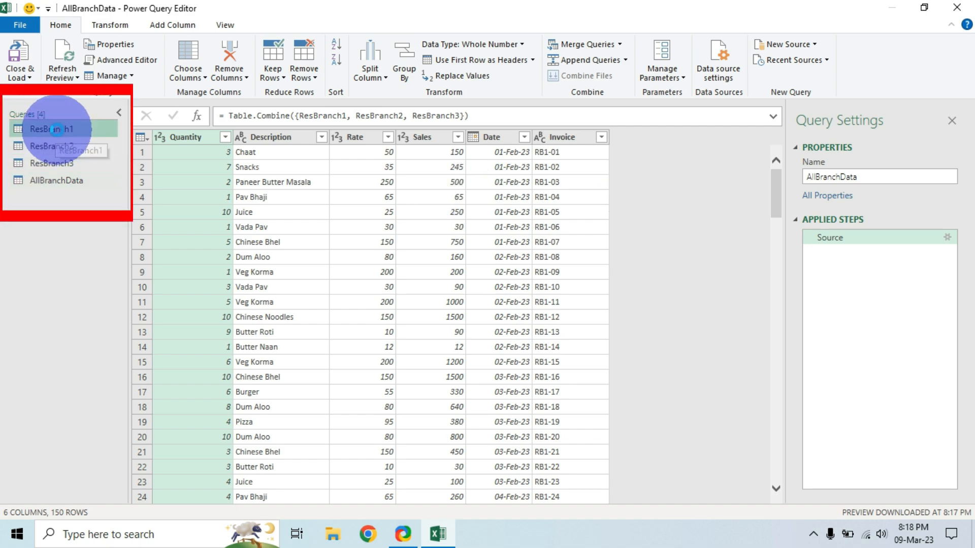
{"action": "left_click", "coordinate": [185, 26]}
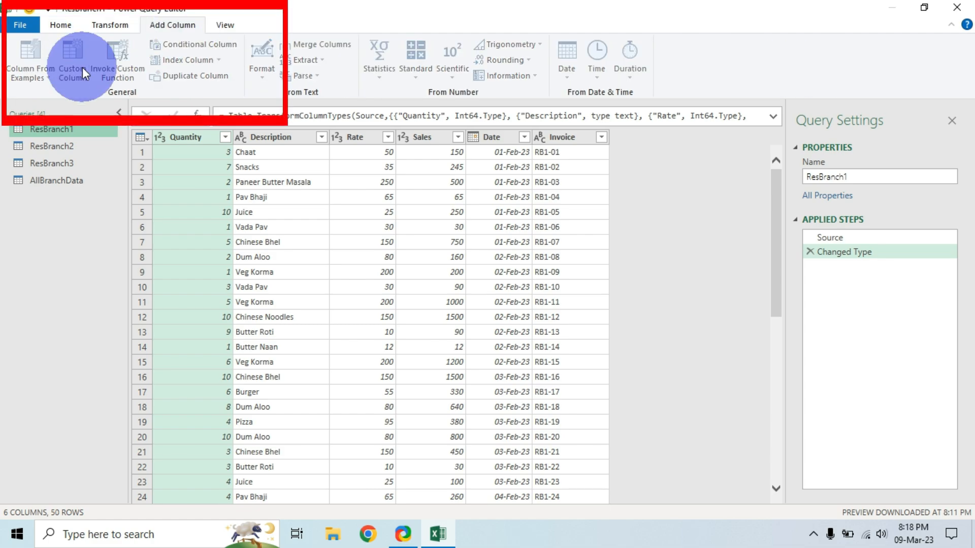
{"action": "left_click", "coordinate": [82, 67]}
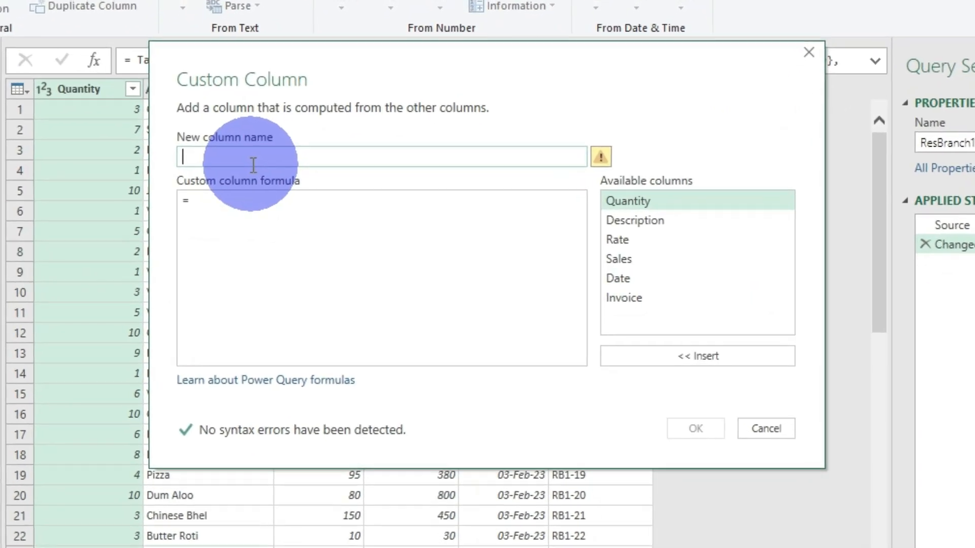
{"action": "type", "text": "Branch"}
{"action": "left_click", "coordinate": [221, 207]}
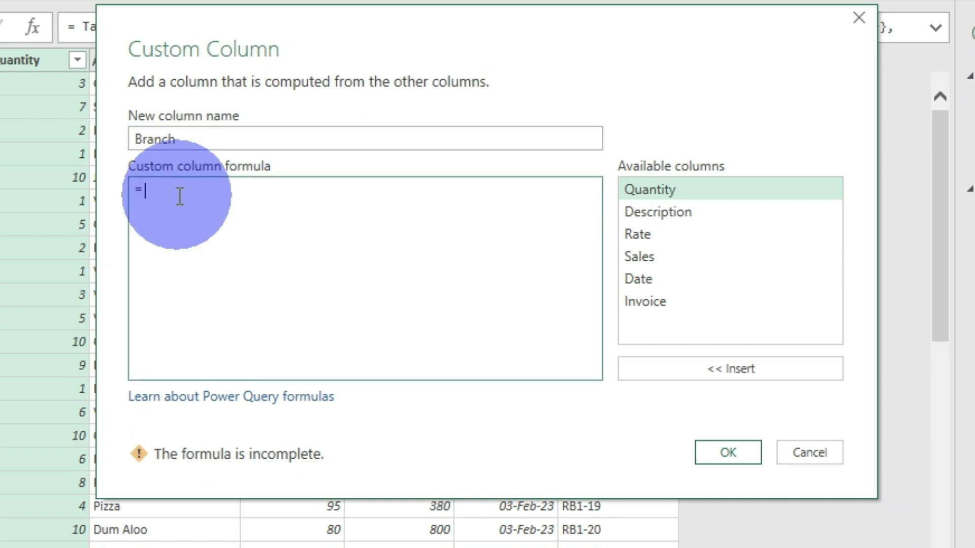
{"action": "type", "text": "Branch"}
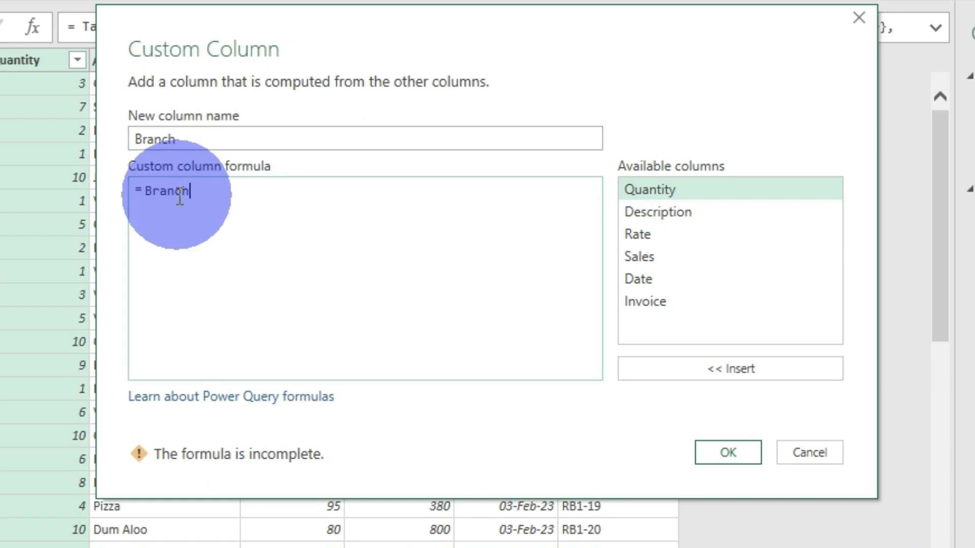
{"action": "type", "text": "1"}
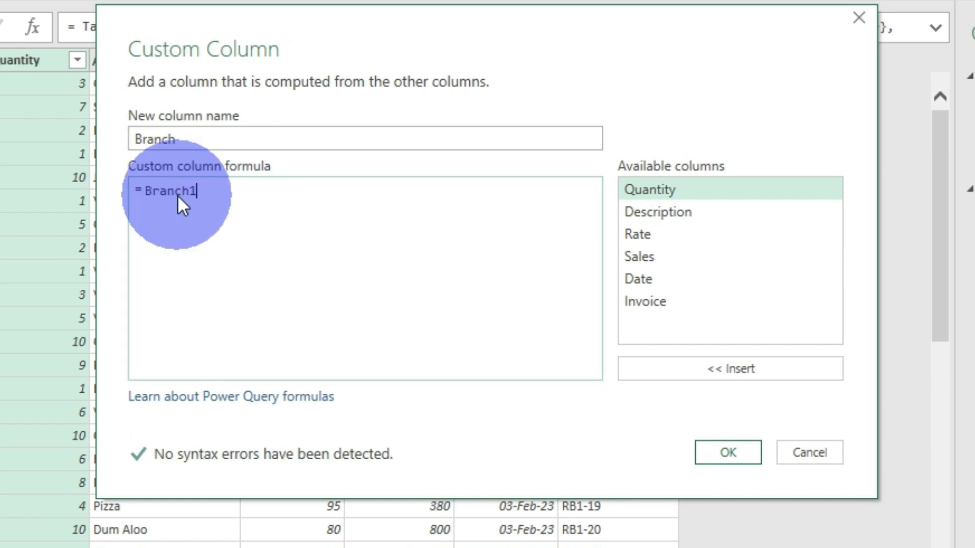
{"action": "left_click", "coordinate": [746, 452]}
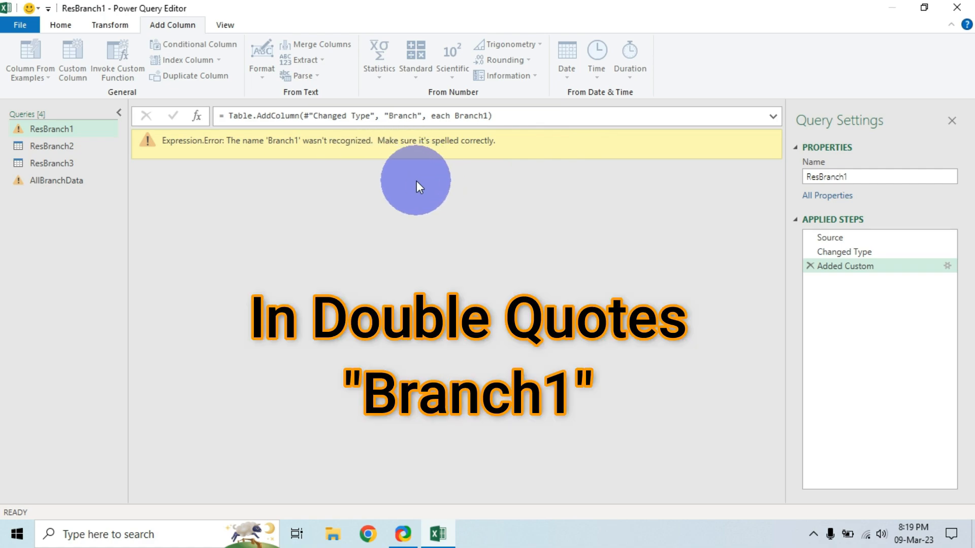
{"action": "left_click", "coordinate": [811, 266]}
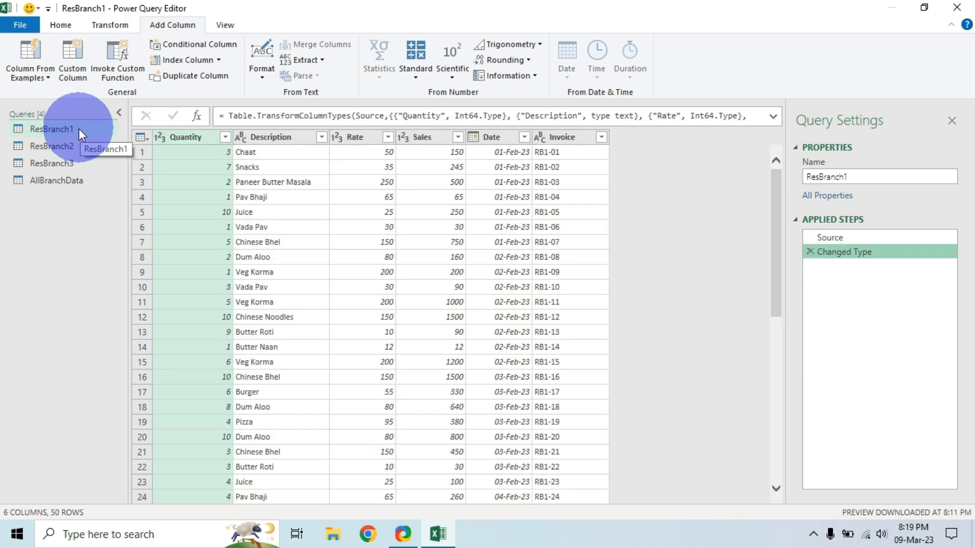
Add a custom column named Branch to the ResBranch1 query with the formula ="Branch1" in double quotes.
{"action": "left_click", "coordinate": [79, 131]}
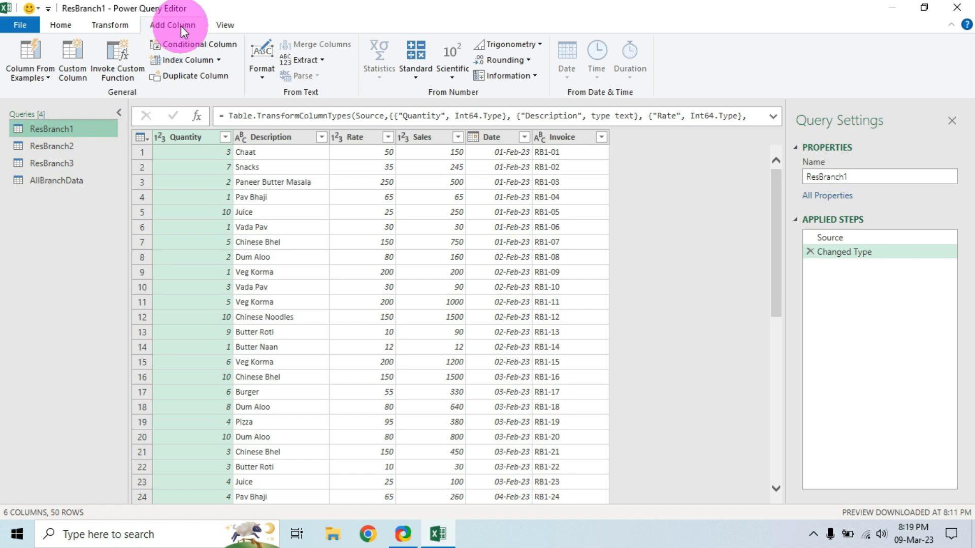
{"action": "left_click", "coordinate": [74, 75]}
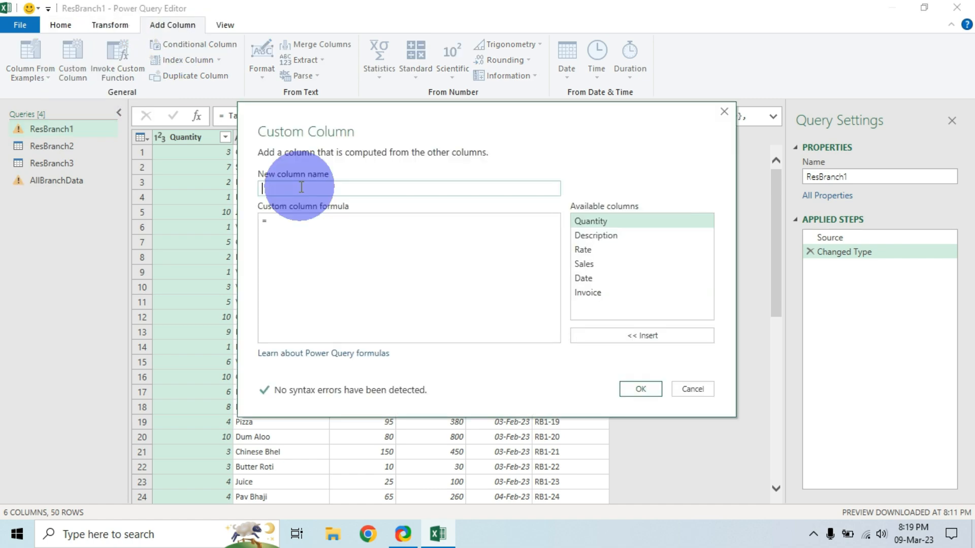
{"action": "type", "text": "Brach"}
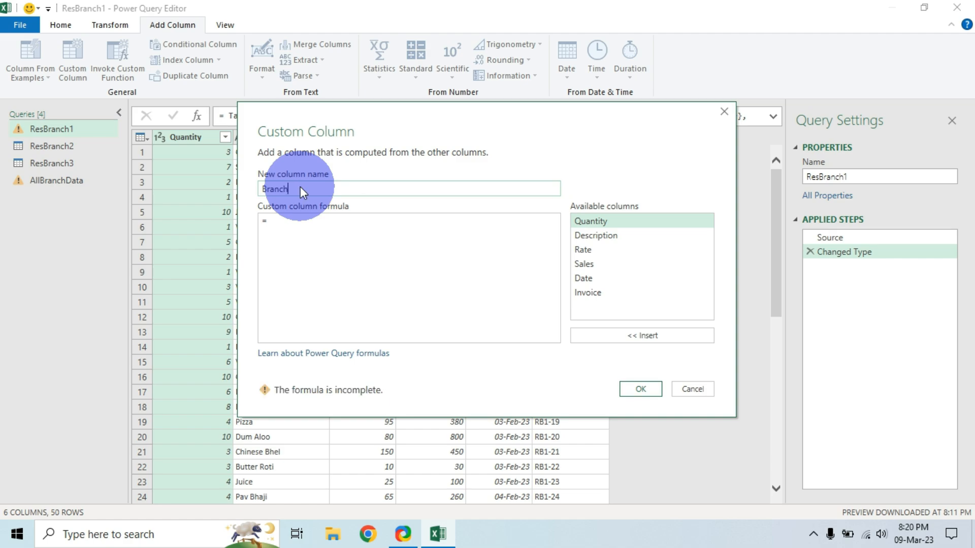
{"action": "left_click", "coordinate": [288, 217]}
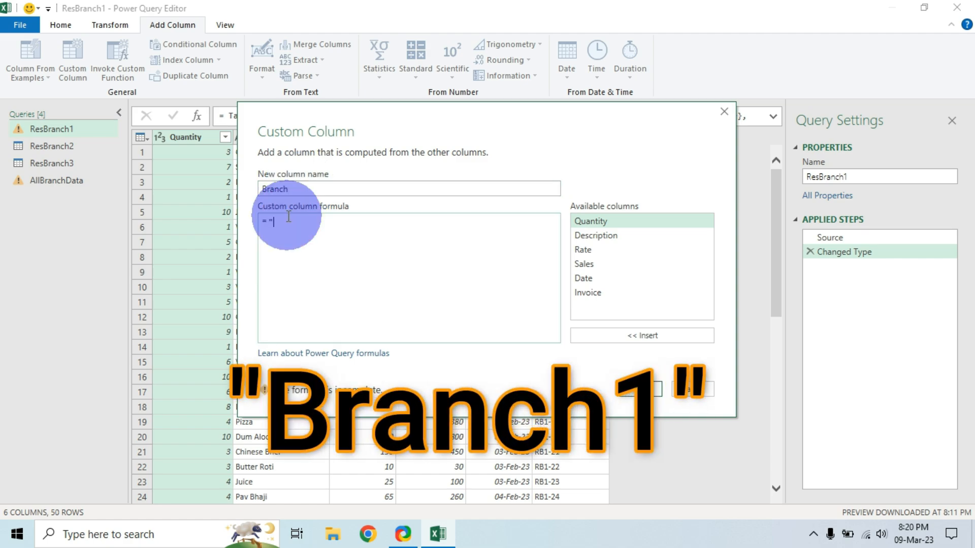
{"action": "type", "text": "\"Branch1\""}
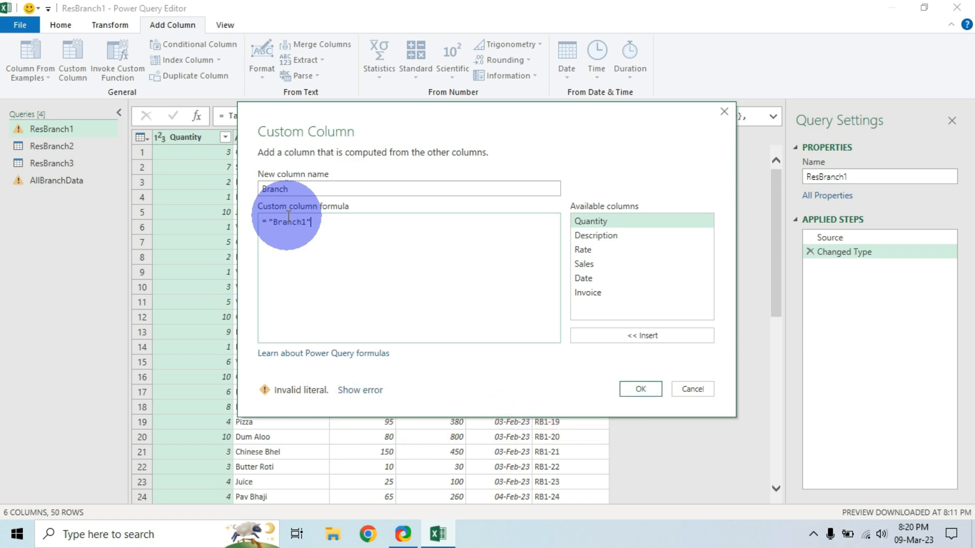
{"action": "left_click", "coordinate": [642, 390]}
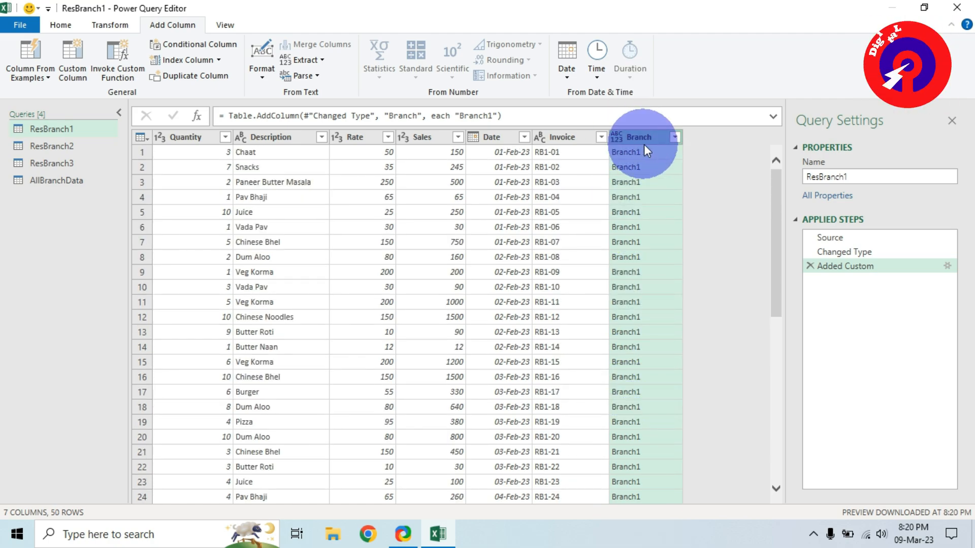
Change the data type of the Branch column in the ResBranch1 query to Text.
{"action": "right_click", "coordinate": [633, 139]}
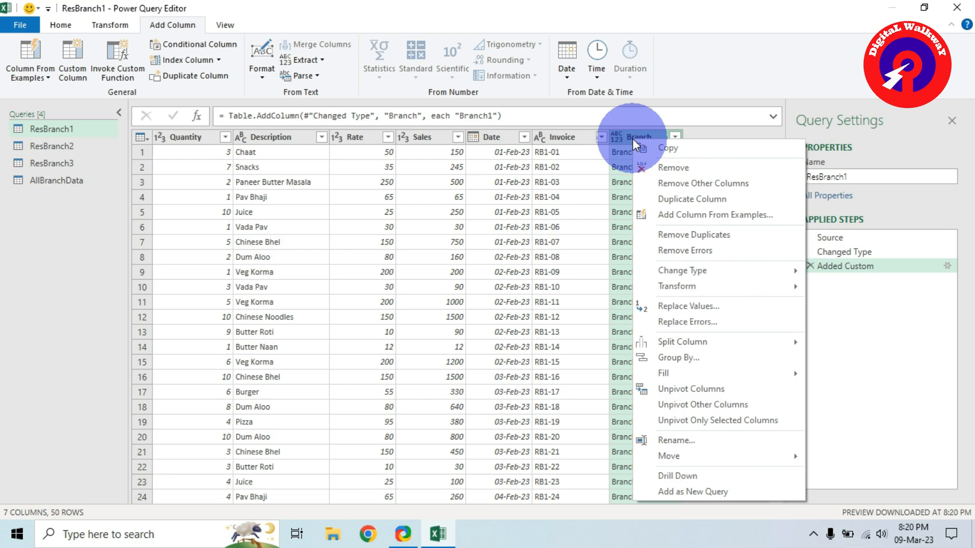
{"action": "mouse_move", "coordinate": [699, 270]}
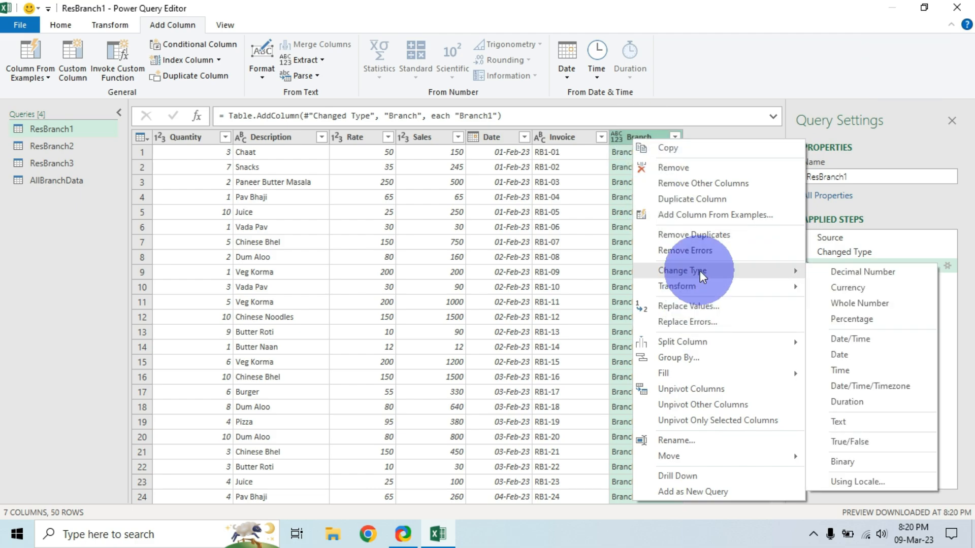
{"action": "left_click", "coordinate": [848, 423]}
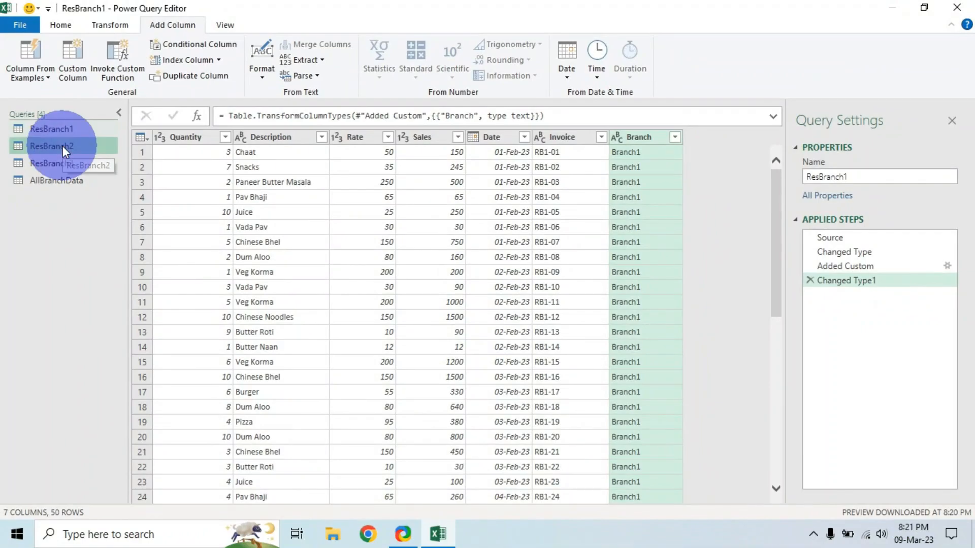
Add a custom column named Branch to the ResBranch2 query with the formula ="Branch2" and look over its rows.
{"action": "left_click", "coordinate": [62, 145]}
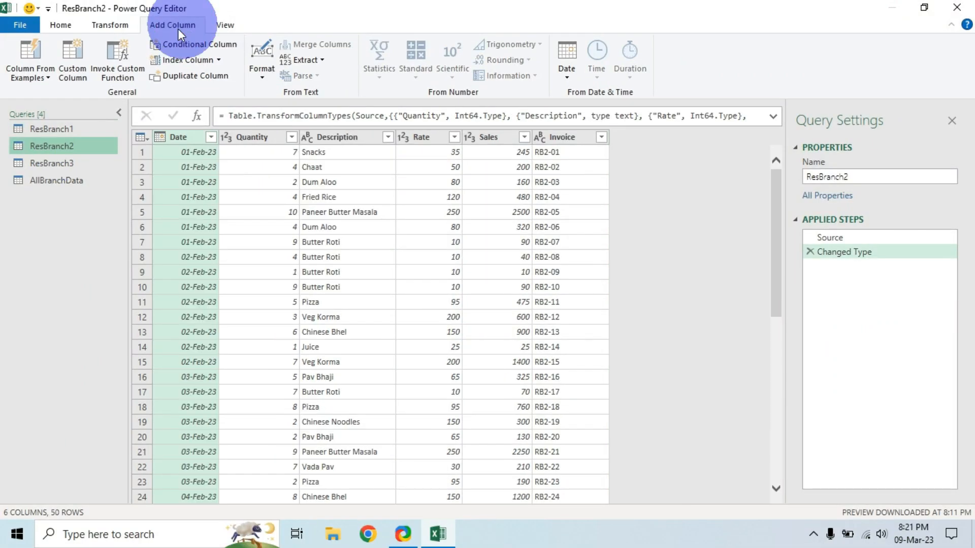
{"action": "left_click", "coordinate": [73, 72]}
{"action": "type", "text": "Branch"}
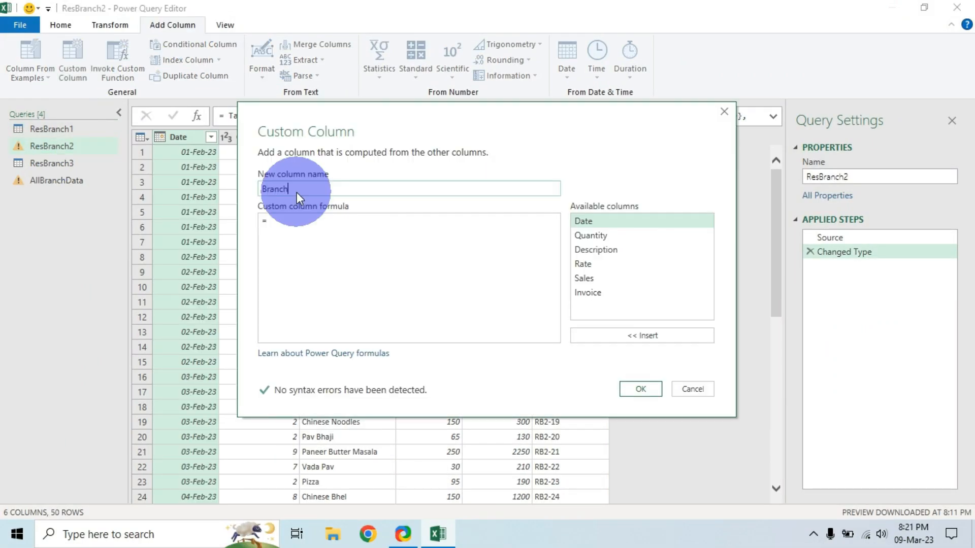
{"action": "left_click", "coordinate": [275, 222]}
{"action": "type", "text": "\""}
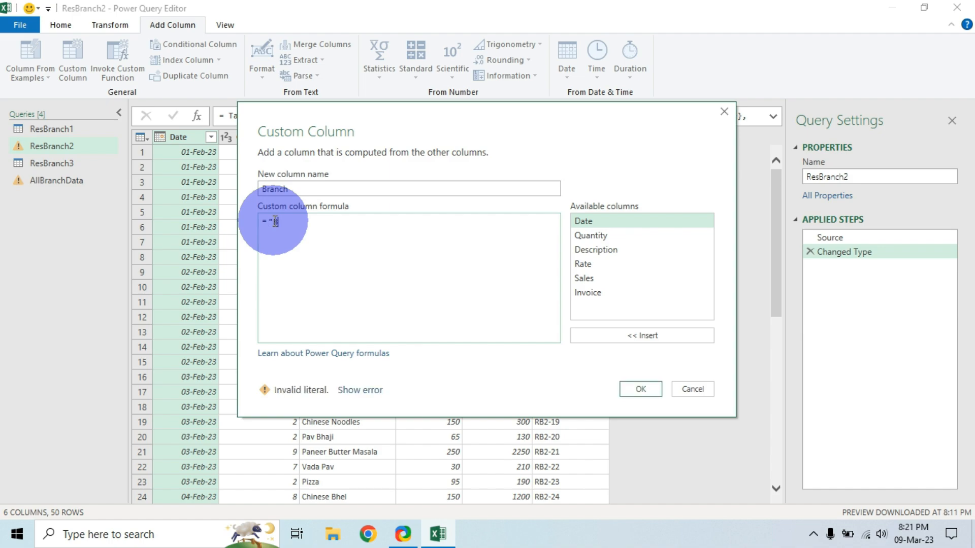
{"action": "type", "text": "Branch2\""}
{"action": "left_click", "coordinate": [640, 389]}
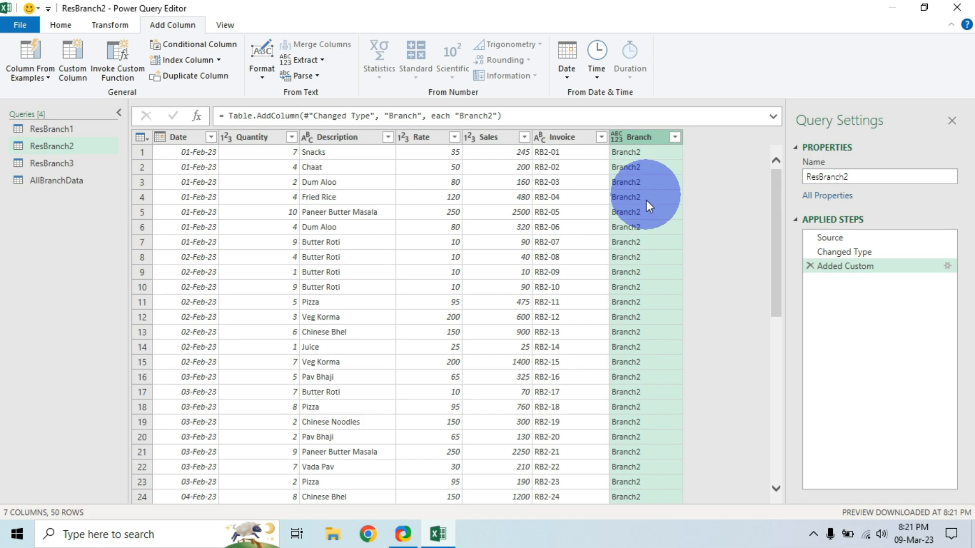
{"action": "scroll", "coordinate": [640, 355], "scroll_direction": "down", "scroll_amount": 2}
{"action": "scroll", "coordinate": [641, 381], "scroll_direction": "down", "scroll_amount": 5}
{"action": "scroll", "coordinate": [641, 382], "scroll_direction": "up", "scroll_amount": 10}
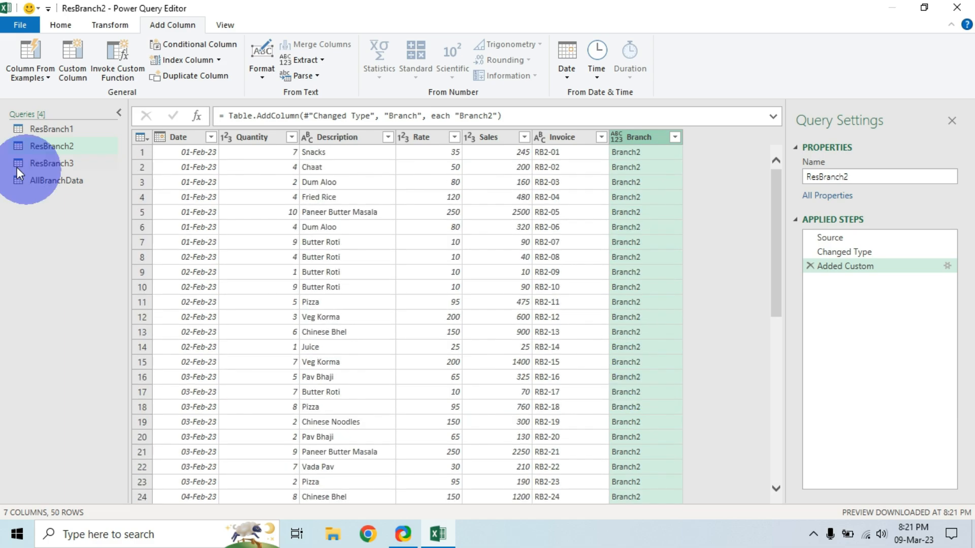
Add a custom column named Branch to the ResBranch3 query with the formula ="Branch3".
{"action": "left_click", "coordinate": [44, 164]}
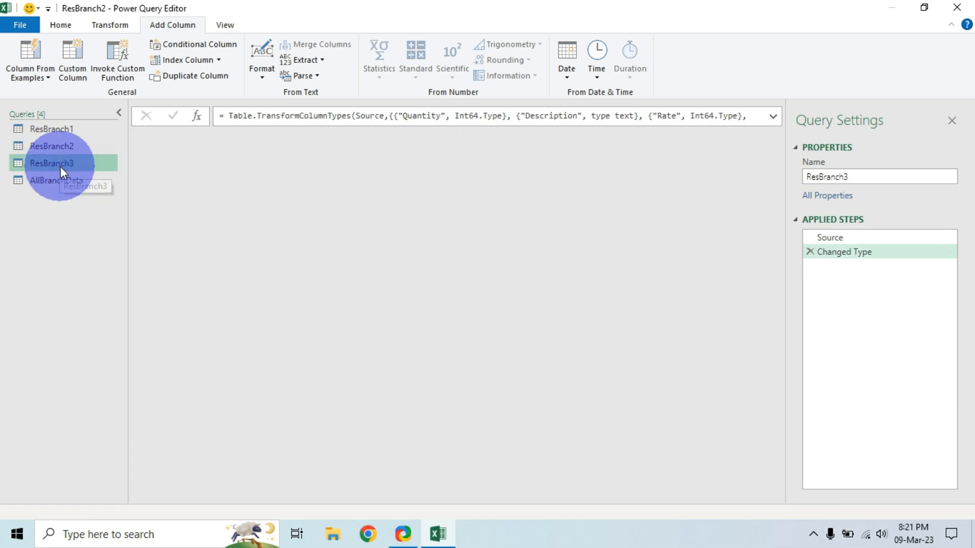
{"action": "left_click", "coordinate": [175, 28]}
{"action": "left_click", "coordinate": [73, 65]}
{"action": "type", "text": "B"}
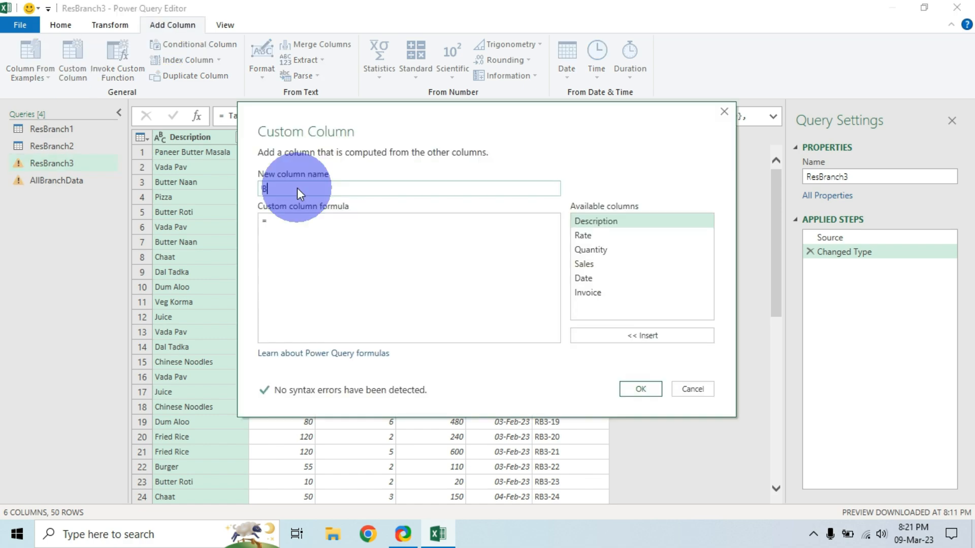
{"action": "type", "text": "ranch"}
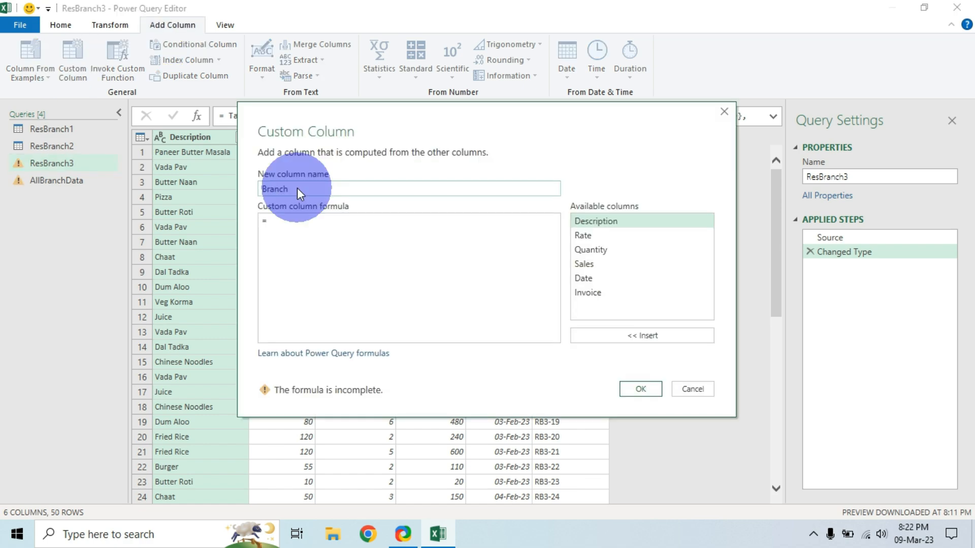
{"action": "left_click", "coordinate": [287, 220]}
{"action": "type", "text": "\"Branch"}
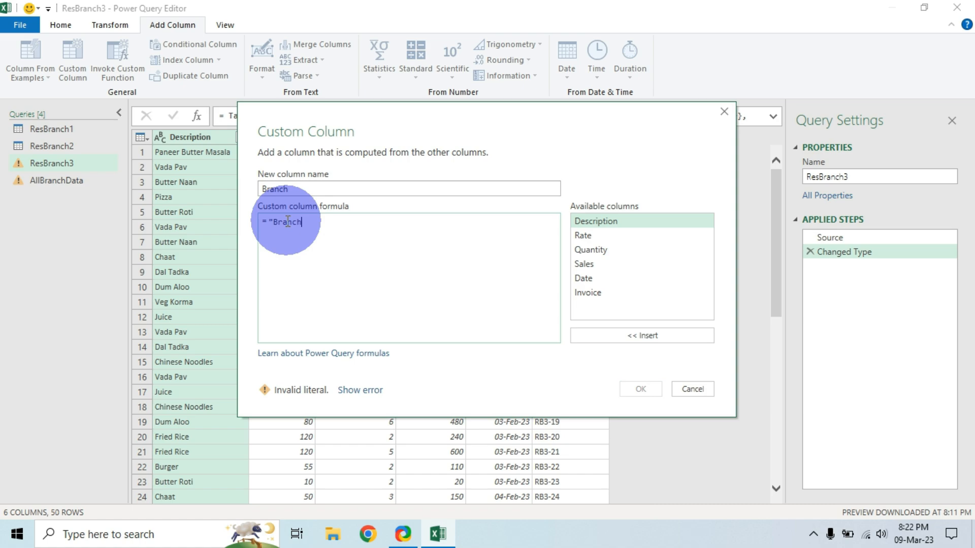
{"action": "type", "text": "\""}
{"action": "left_click", "coordinate": [630, 388]}
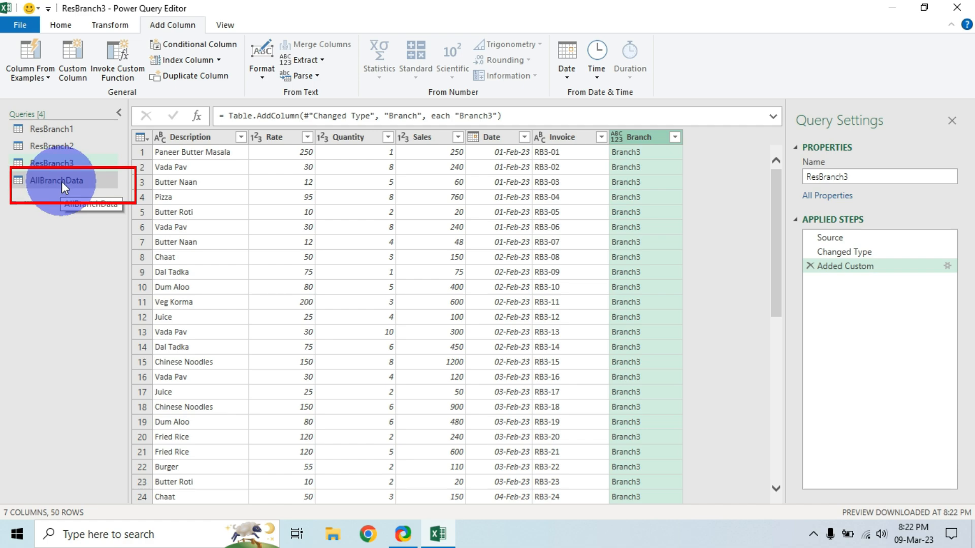
Examine the Branch column in the AllBranchData query, checking the branch values against the invoice numbers across all the combined rows.
{"action": "left_click", "coordinate": [61, 181]}
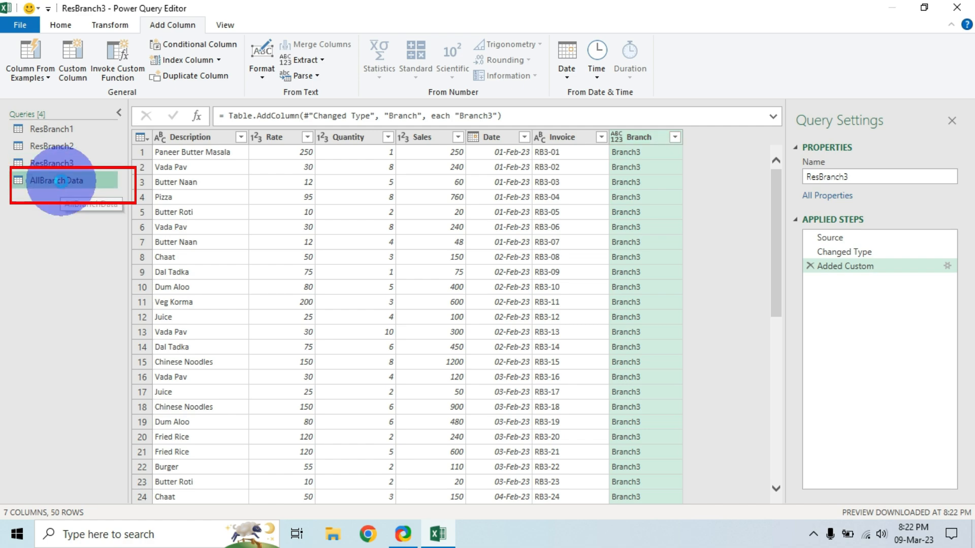
{"action": "scroll", "coordinate": [569, 258], "scroll_direction": "down", "scroll_amount": 8}
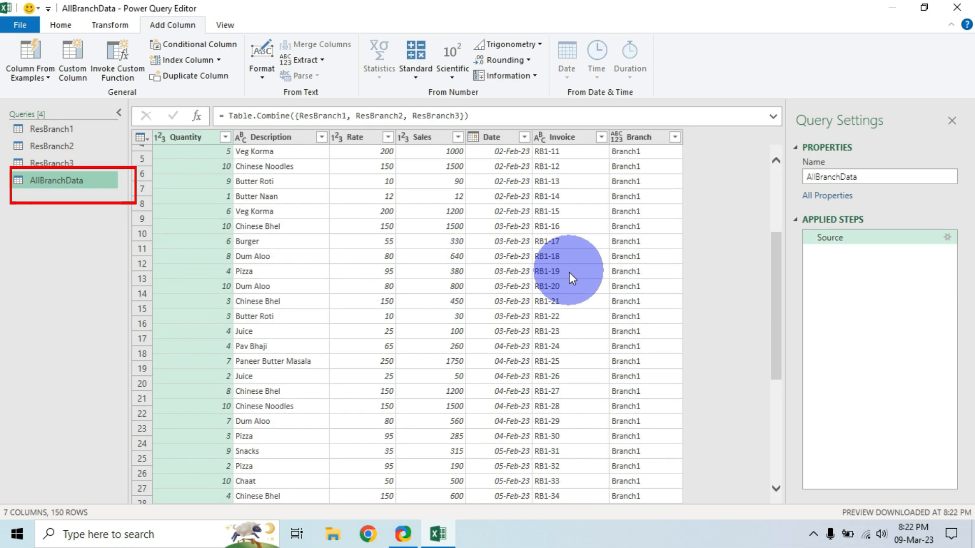
{"action": "scroll", "coordinate": [645, 241], "scroll_direction": "down", "scroll_amount": 5}
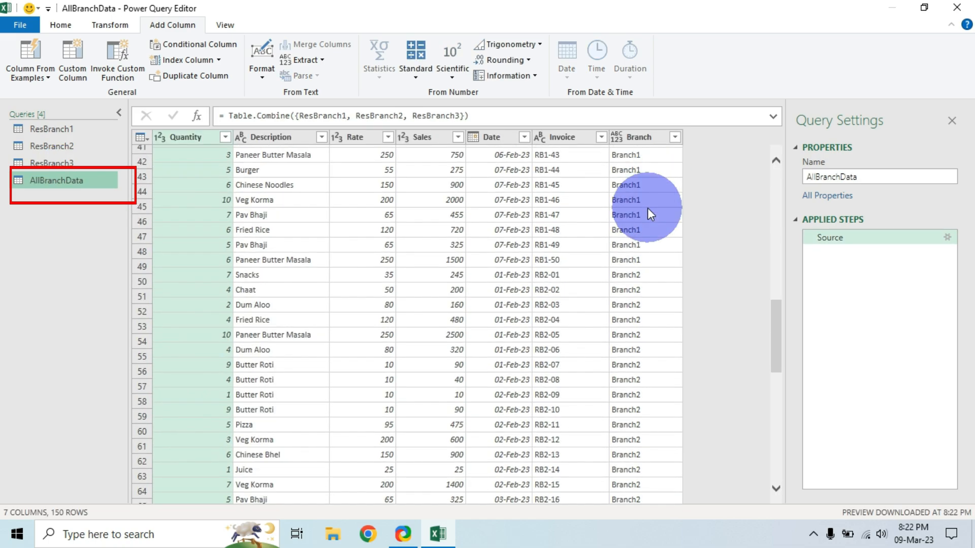
{"action": "scroll", "coordinate": [648, 208], "scroll_direction": "down", "scroll_amount": 10}
{"action": "scroll", "coordinate": [653, 220], "scroll_direction": "up", "scroll_amount": 13}
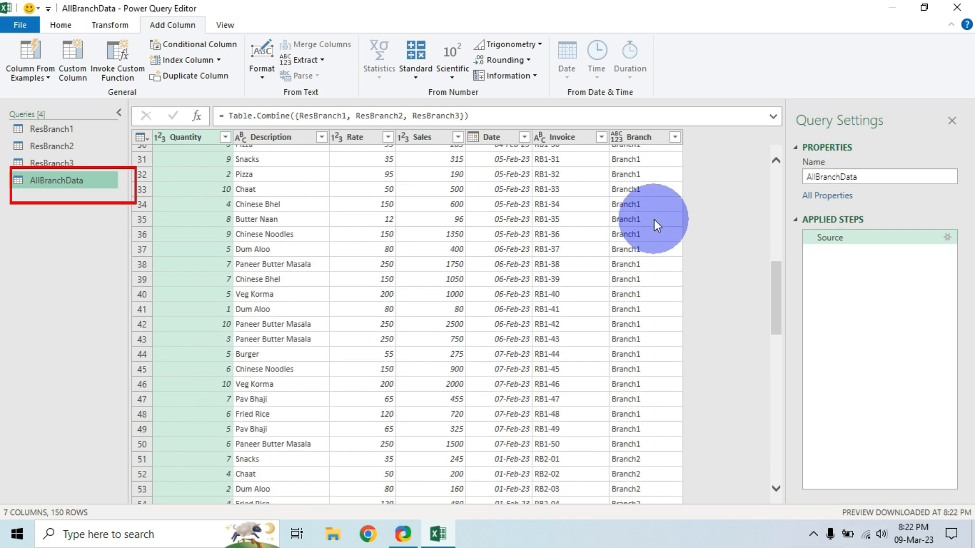
{"action": "scroll", "coordinate": [654, 219], "scroll_direction": "down", "scroll_amount": 19}
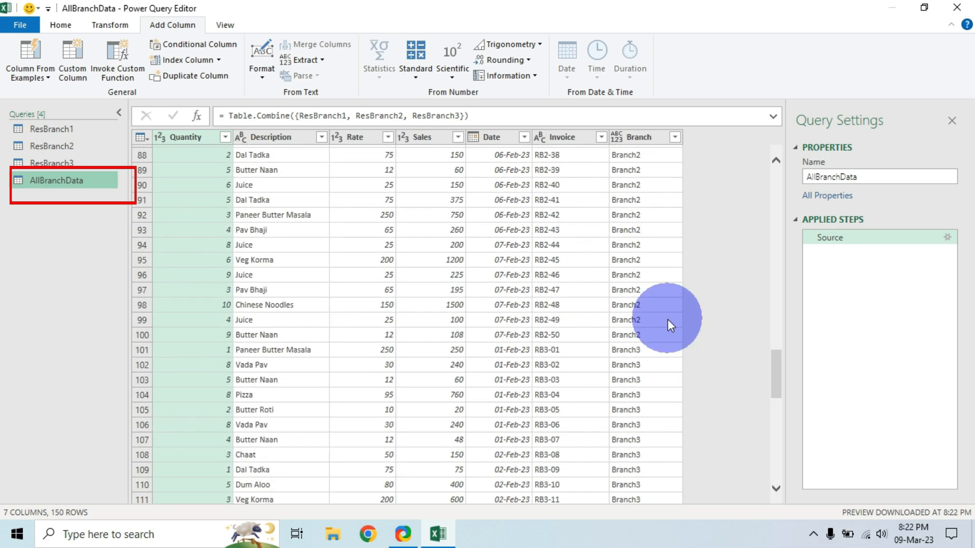
{"action": "scroll", "coordinate": [655, 338], "scroll_direction": "down", "scroll_amount": 12}
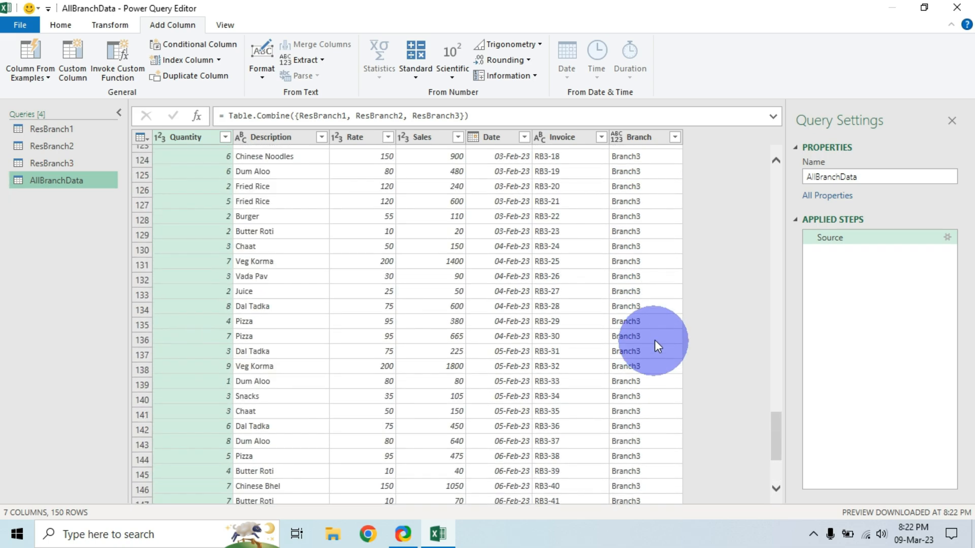
{"action": "scroll", "coordinate": [655, 337], "scroll_direction": "up", "scroll_amount": 10}
{"action": "scroll", "coordinate": [644, 314], "scroll_direction": "up", "scroll_amount": 15}
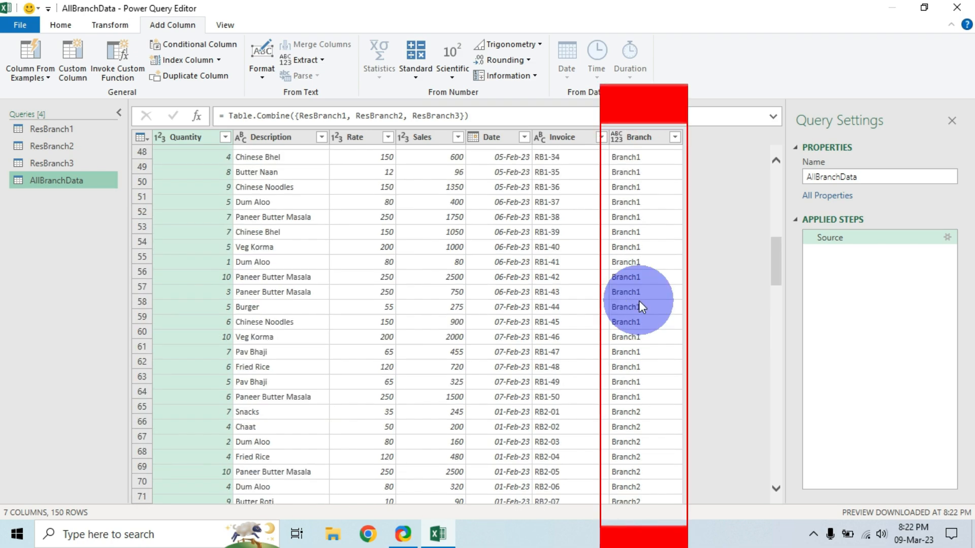
{"action": "scroll", "coordinate": [639, 300], "scroll_direction": "up", "scroll_amount": 16}
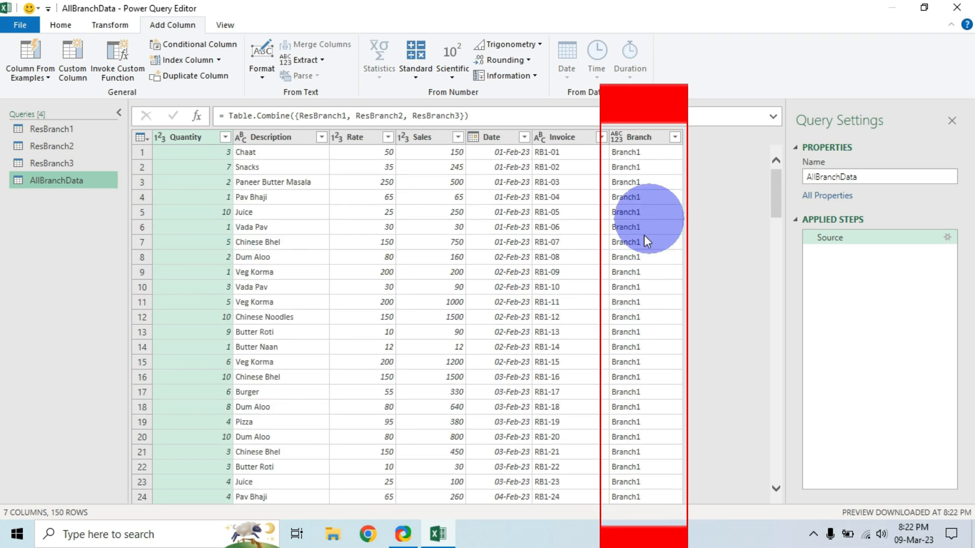
{"action": "scroll", "coordinate": [643, 236], "scroll_direction": "down", "scroll_amount": 8}
{"action": "scroll", "coordinate": [638, 342], "scroll_direction": "down", "scroll_amount": 6}
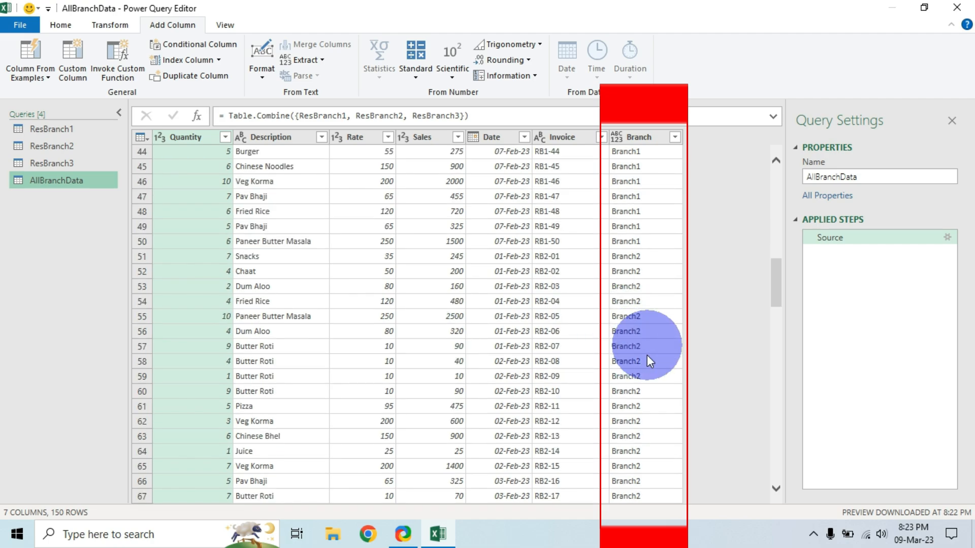
{"action": "scroll", "coordinate": [435, 370], "scroll_direction": "up", "scroll_amount": 15}
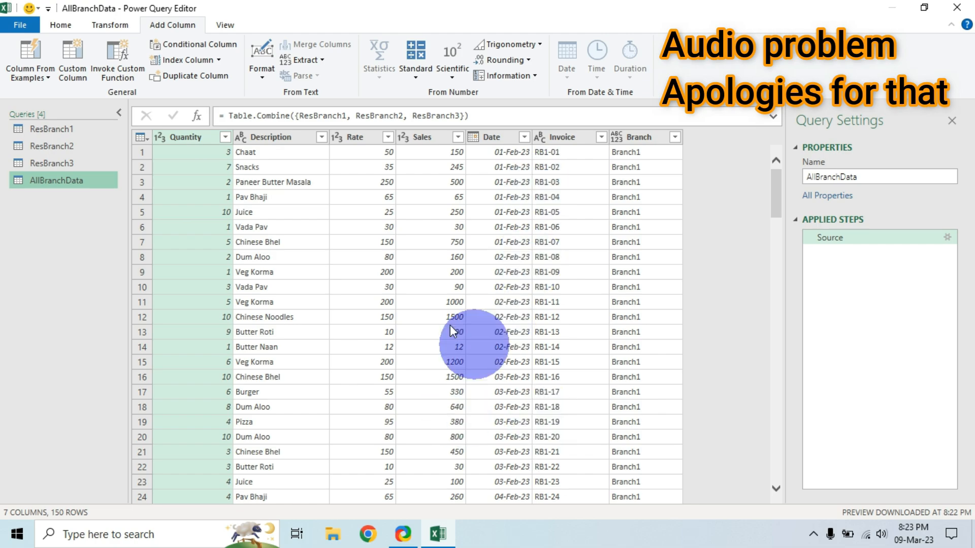
Load the AllBranchData query as a PivotTable Report in a new worksheet and rename that sheet as AllBranchData.
{"action": "left_click", "coordinate": [78, 179]}
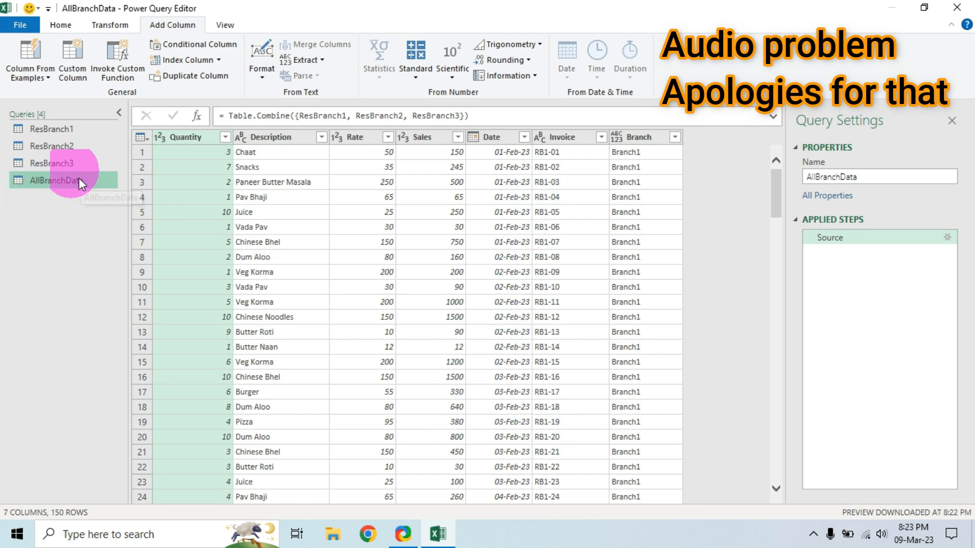
{"action": "left_click", "coordinate": [60, 25]}
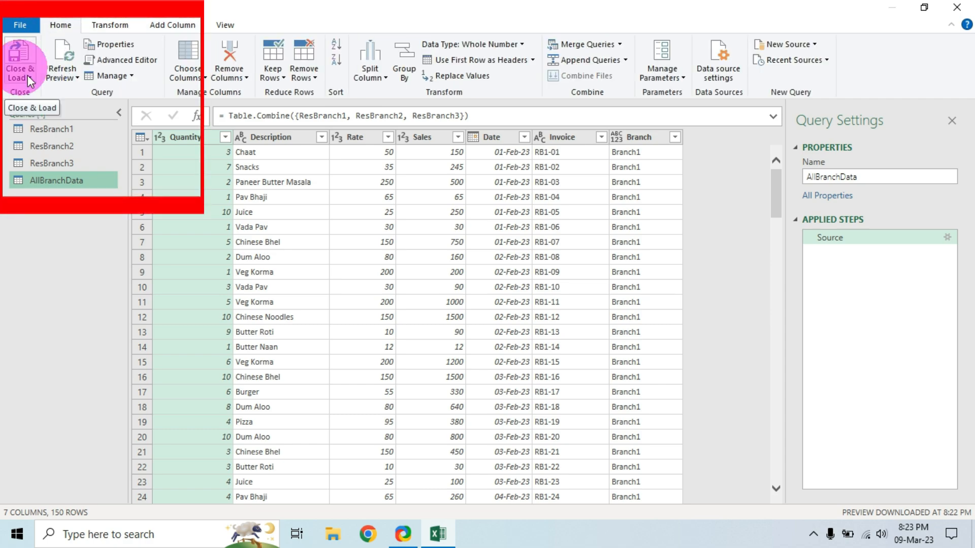
{"action": "left_click", "coordinate": [28, 77]}
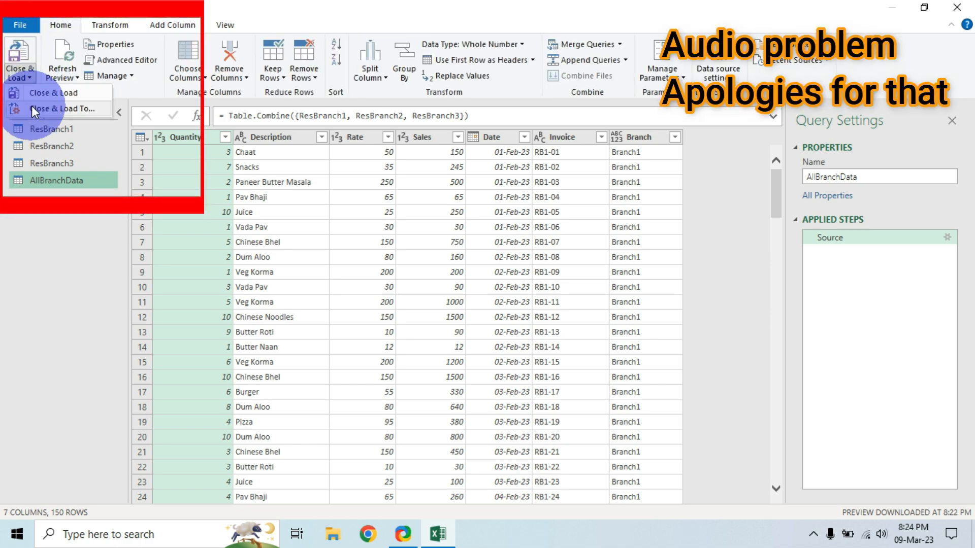
{"action": "left_click", "coordinate": [66, 108]}
{"action": "left_click_drag", "start_coordinate": [529, 204], "coordinate": [461, 122]}
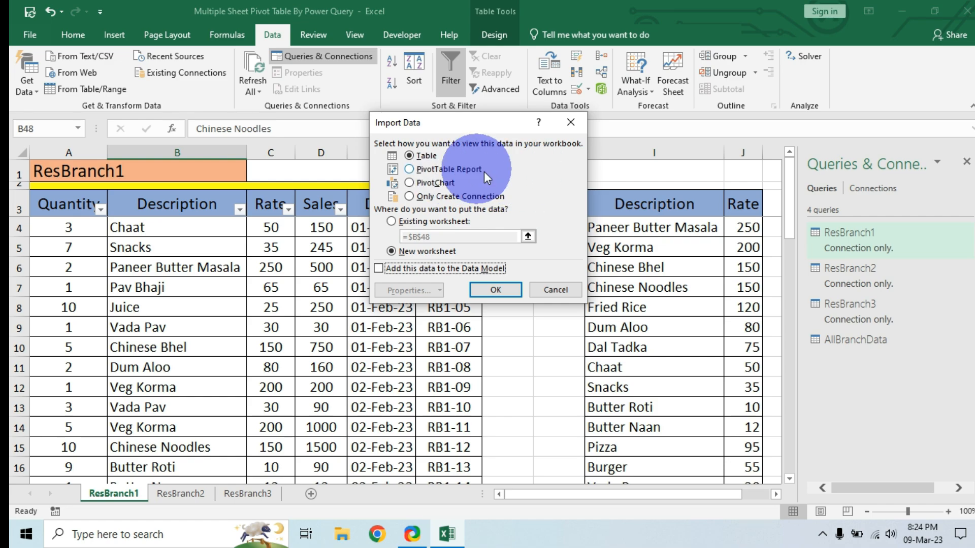
{"action": "left_click", "coordinate": [410, 169]}
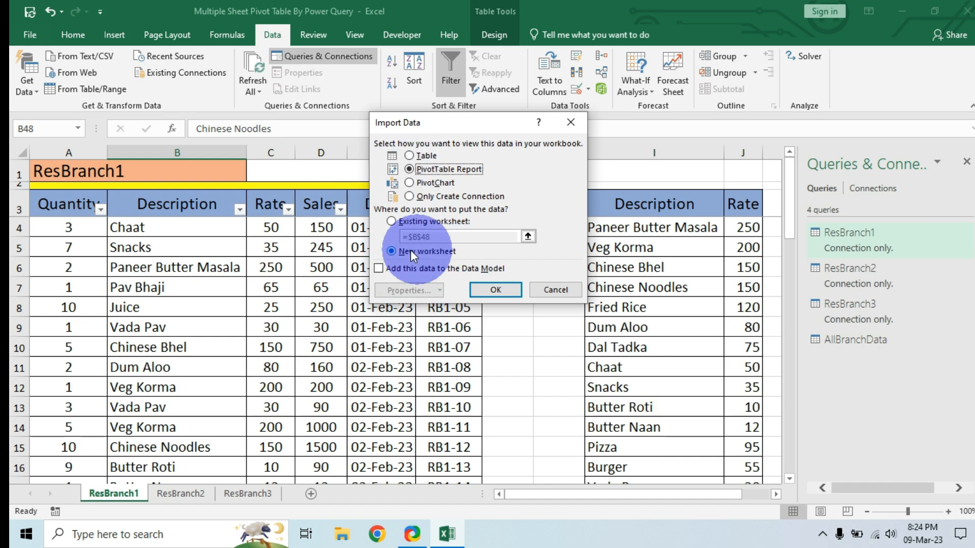
{"action": "left_click", "coordinate": [394, 252]}
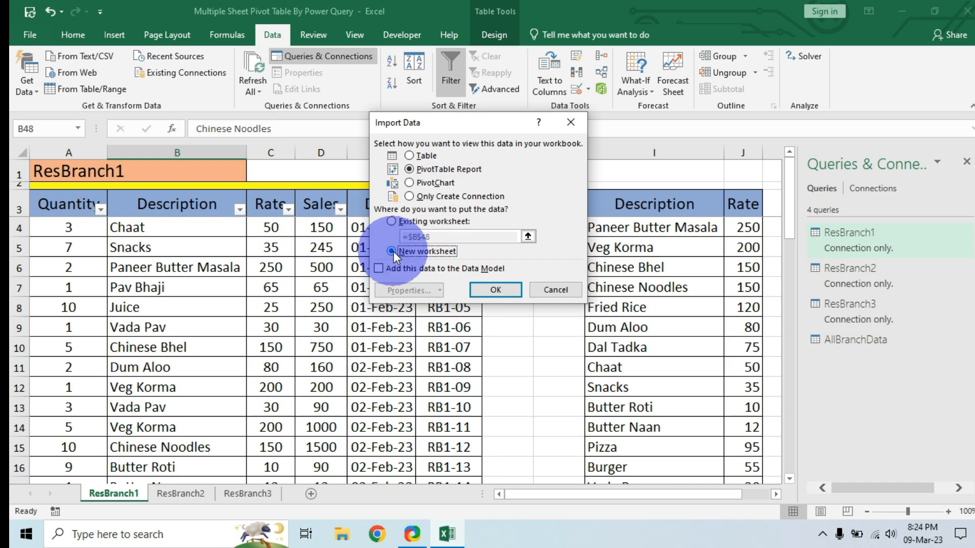
{"action": "left_click", "coordinate": [496, 289]}
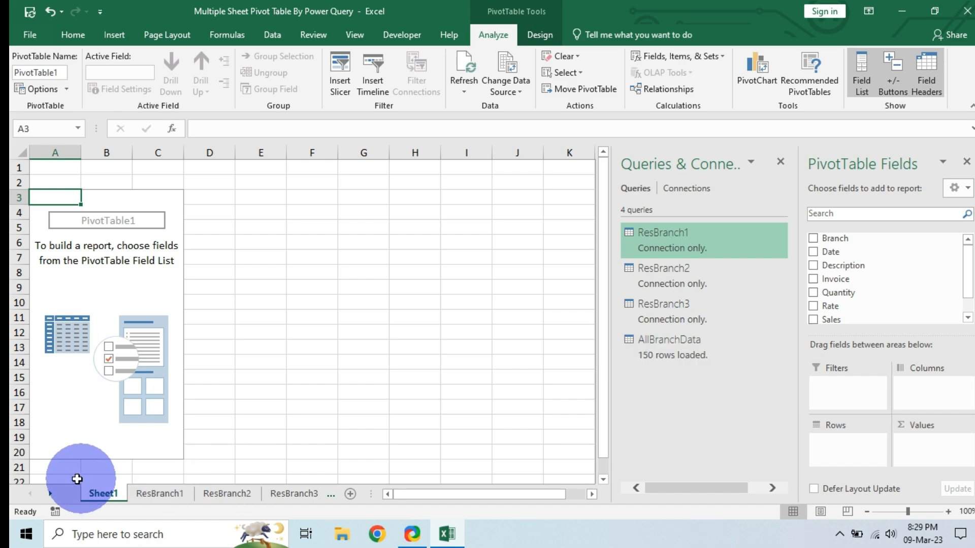
{"action": "double_click", "coordinate": [107, 495]}
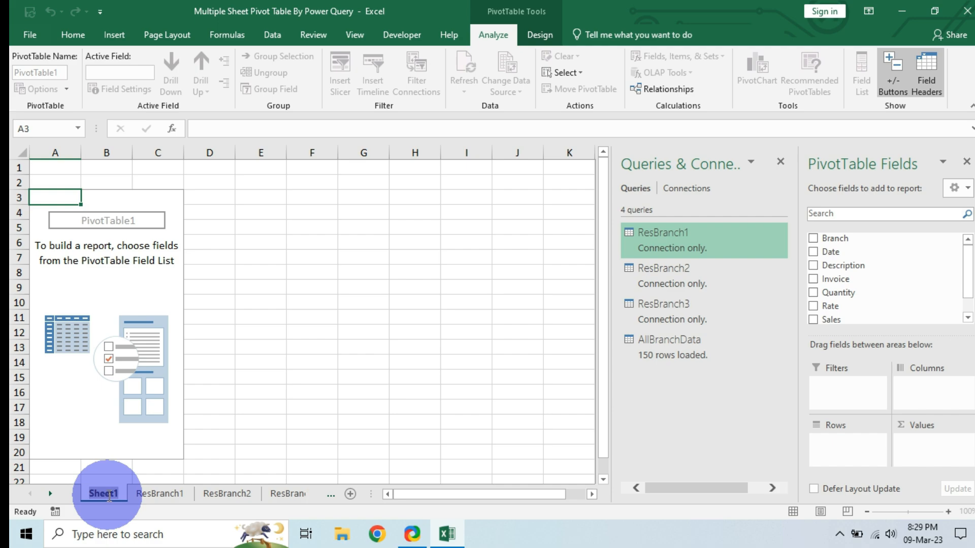
{"action": "type", "text": "AllBranchData"}
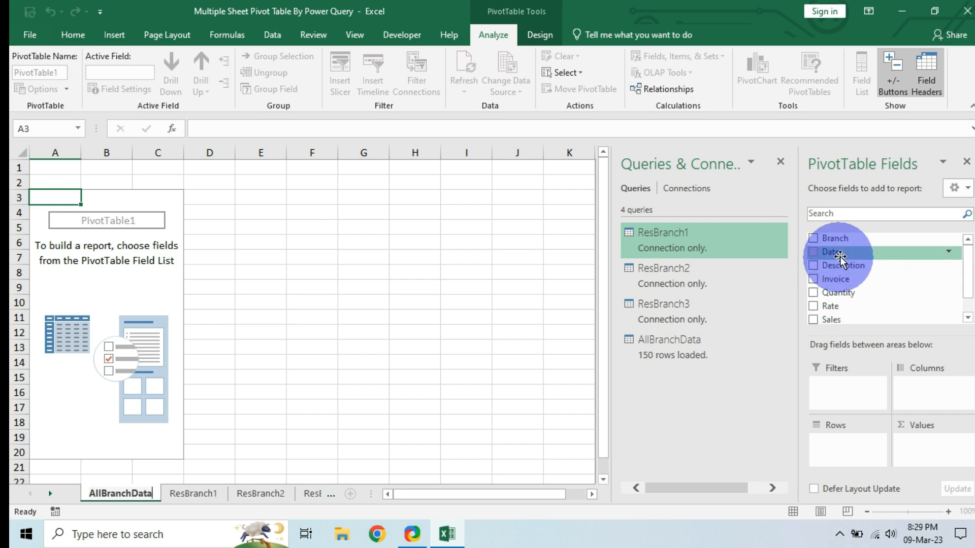
Add the Description field to the pivot table's rows and the Quantity and Sales fields to its values.
{"action": "left_click", "coordinate": [814, 265]}
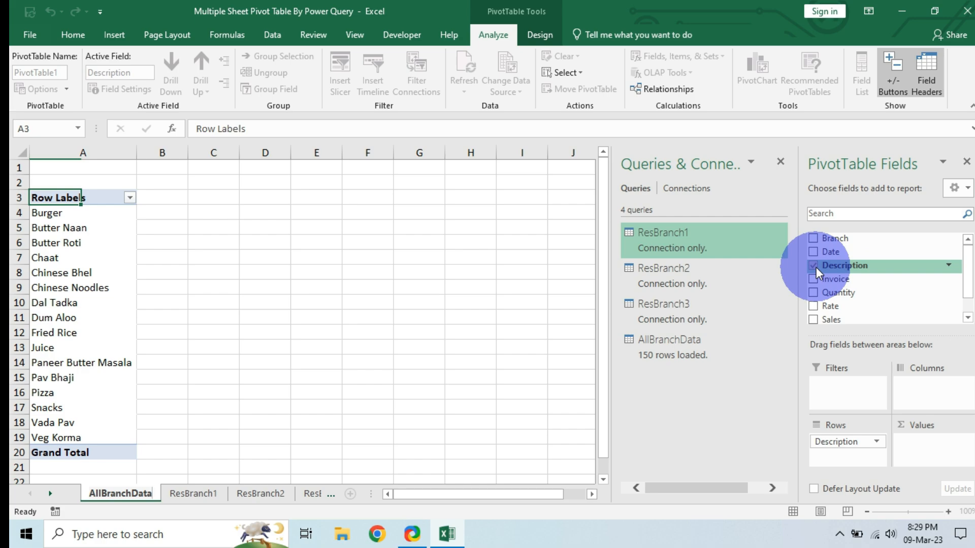
{"action": "left_click", "coordinate": [813, 292]}
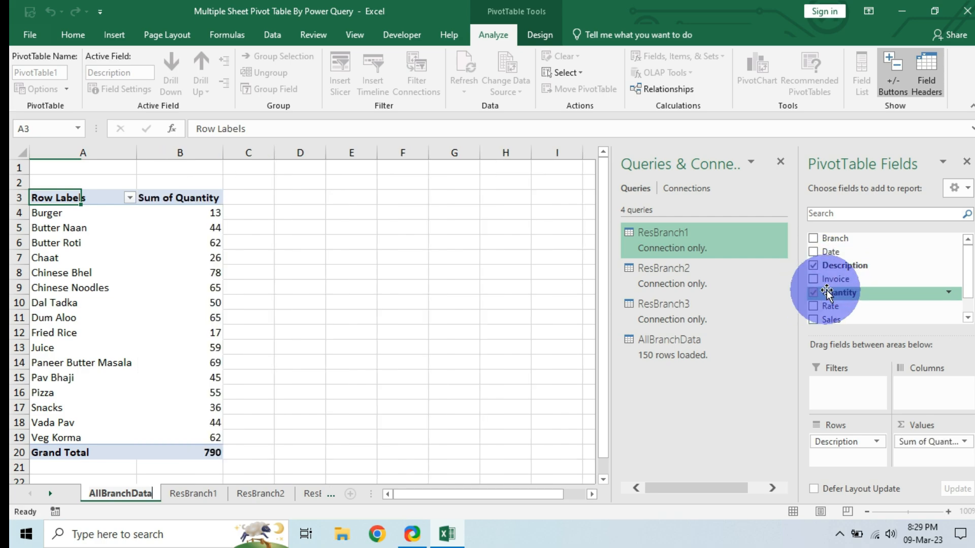
{"action": "left_click", "coordinate": [814, 319]}
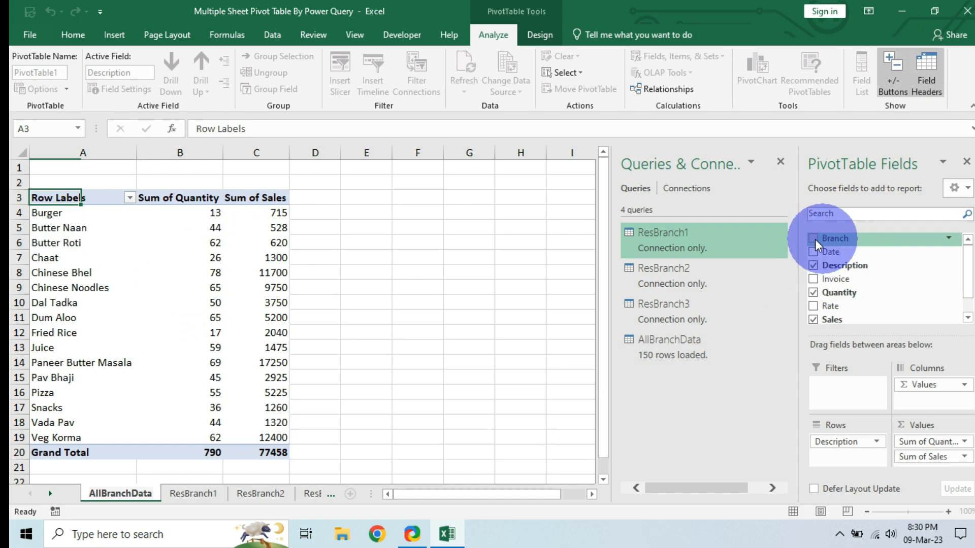
Add the Branch field to the pivot table's filters, enable selecting multiple items, and filter the report to Branch1 only.
{"action": "mouse_move", "coordinate": [816, 245]}
{"action": "left_mouse_down"}
{"action": "mouse_move", "coordinate": [825, 256]}
{"action": "mouse_move", "coordinate": [831, 388]}
{"action": "mouse_move", "coordinate": [851, 404]}
{"action": "left_mouse_up"}
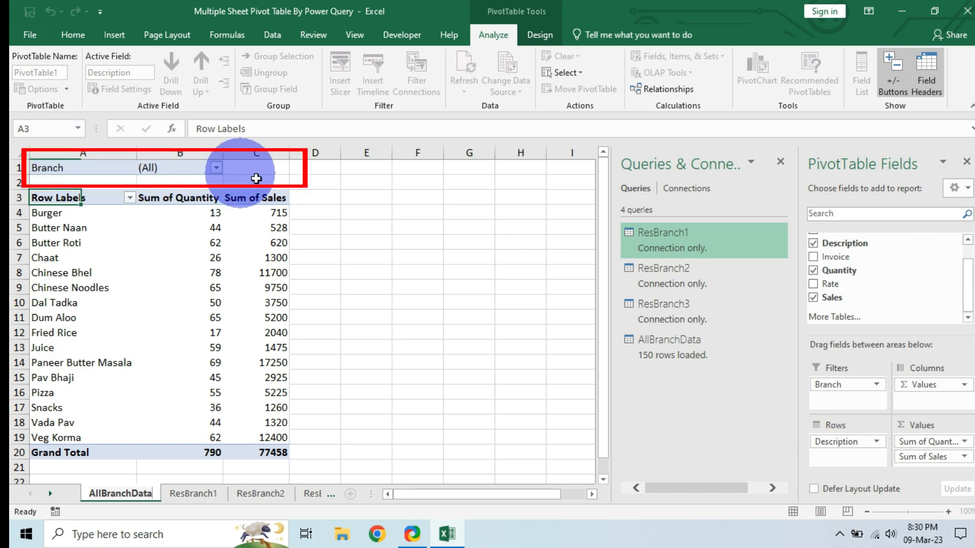
{"action": "left_click", "coordinate": [216, 168]}
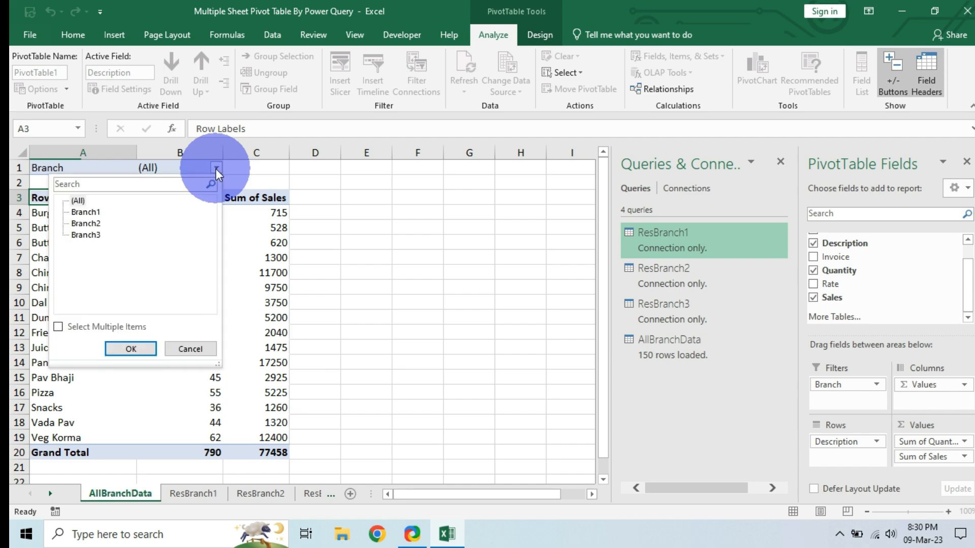
{"action": "left_click", "coordinate": [73, 327]}
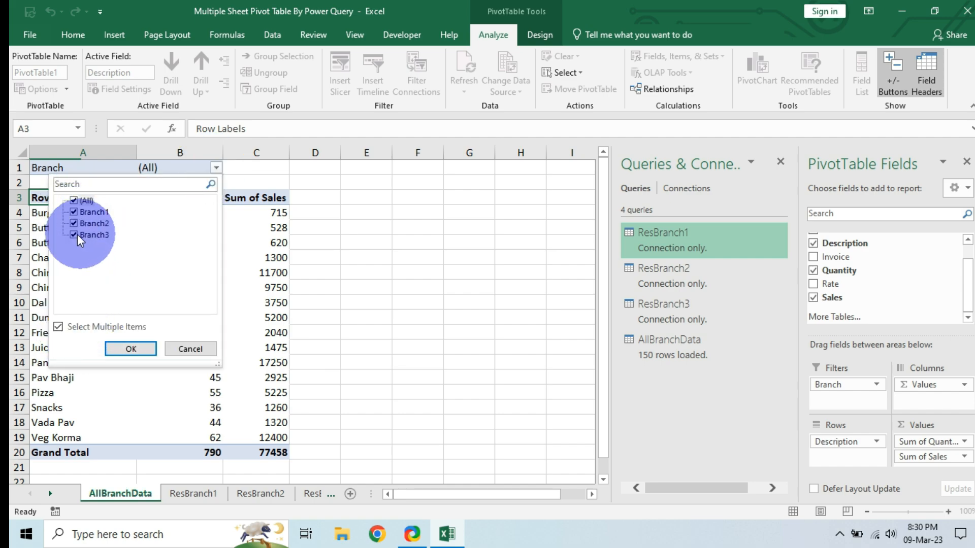
{"action": "left_click", "coordinate": [74, 234]}
{"action": "left_click", "coordinate": [74, 224]}
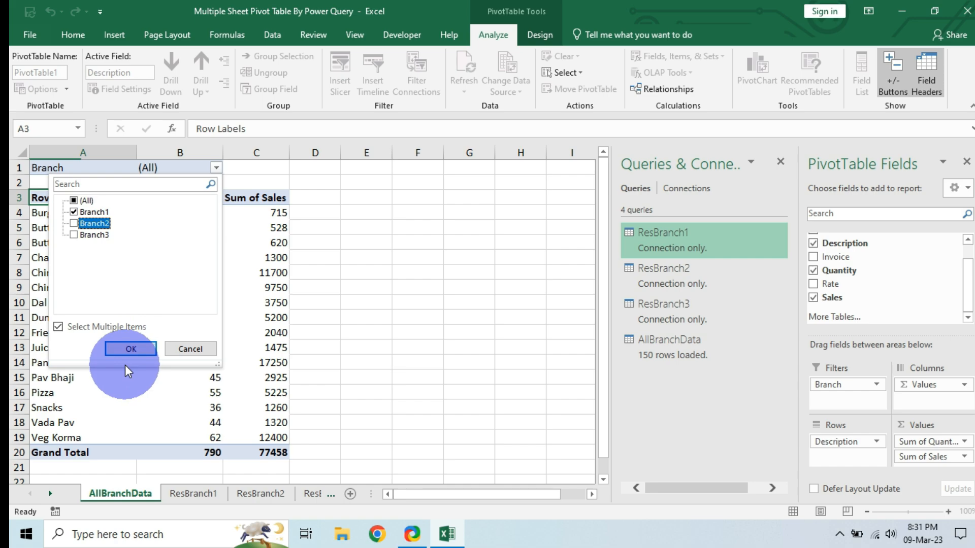
{"action": "left_click", "coordinate": [132, 348]}
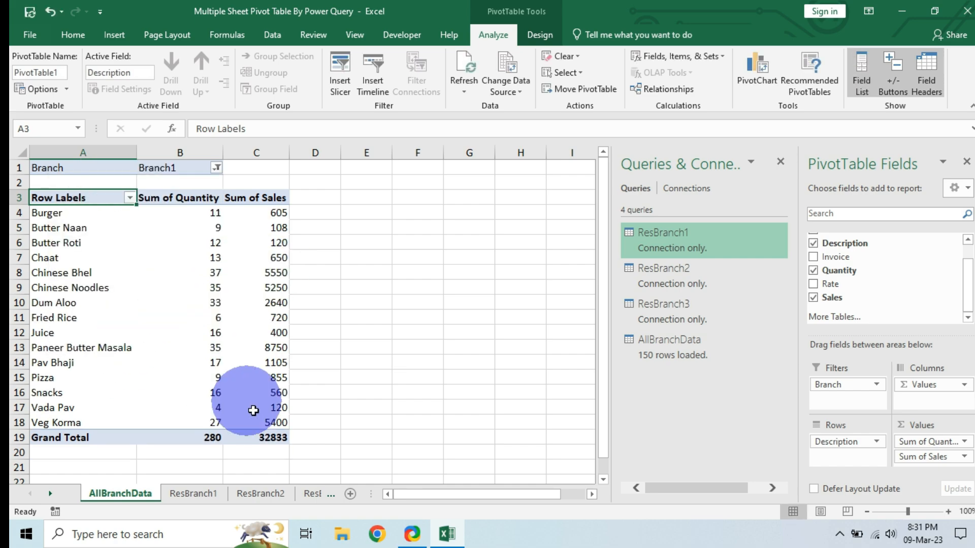
Switch the pivot table's Branch filter to Branch2 only.
{"action": "left_click", "coordinate": [217, 167]}
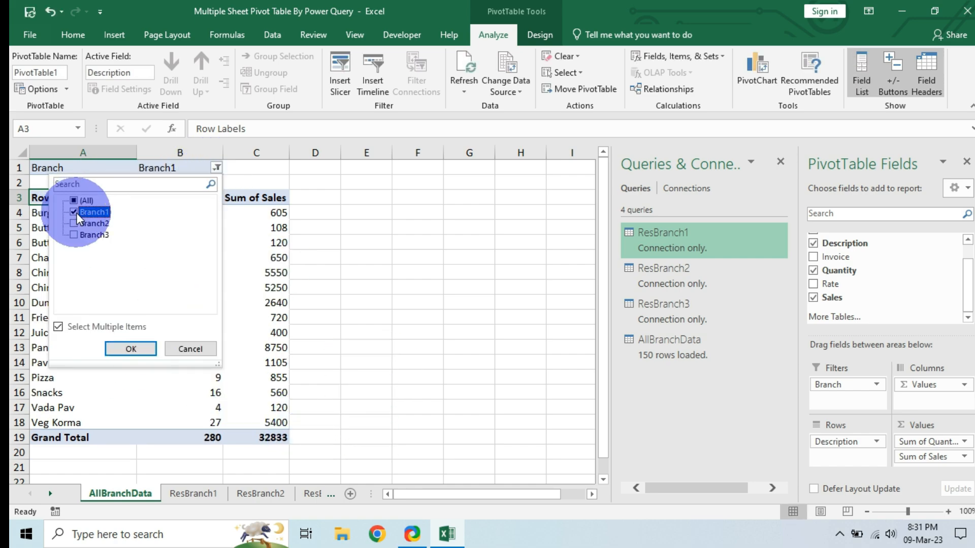
{"action": "left_click", "coordinate": [75, 211]}
{"action": "left_click", "coordinate": [74, 223]}
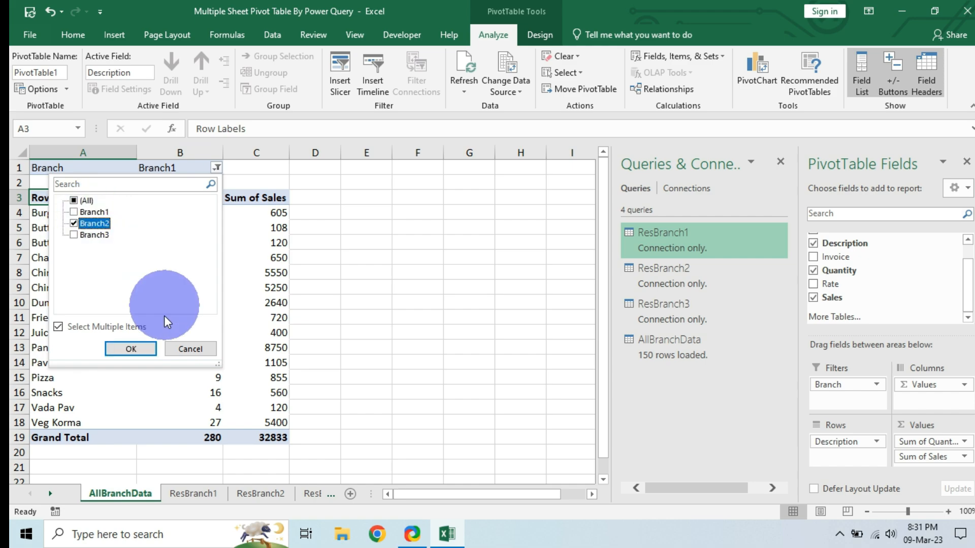
{"action": "left_click", "coordinate": [131, 349]}
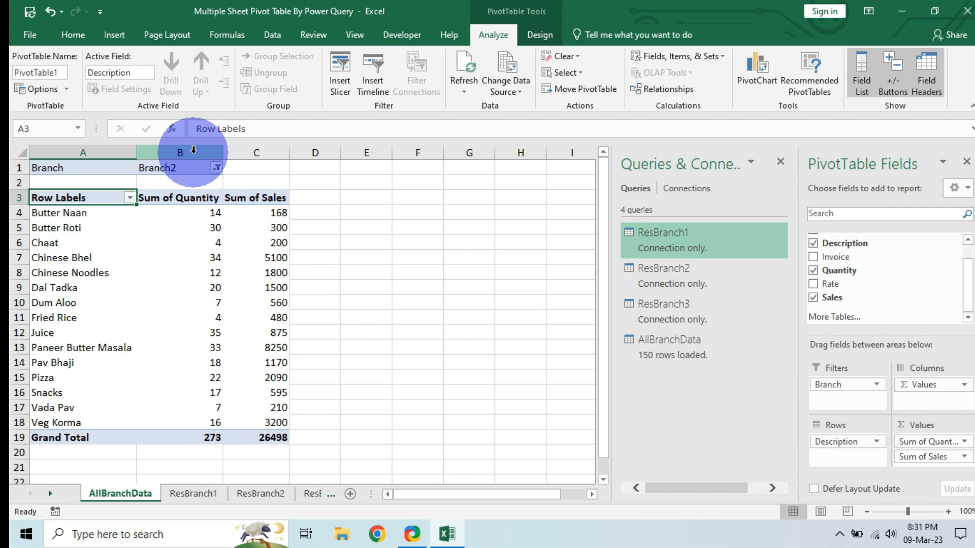
Change the pivot table's Branch filter so that only Branch3 is selected.
{"action": "left_click", "coordinate": [216, 168]}
{"action": "left_click", "coordinate": [84, 222]}
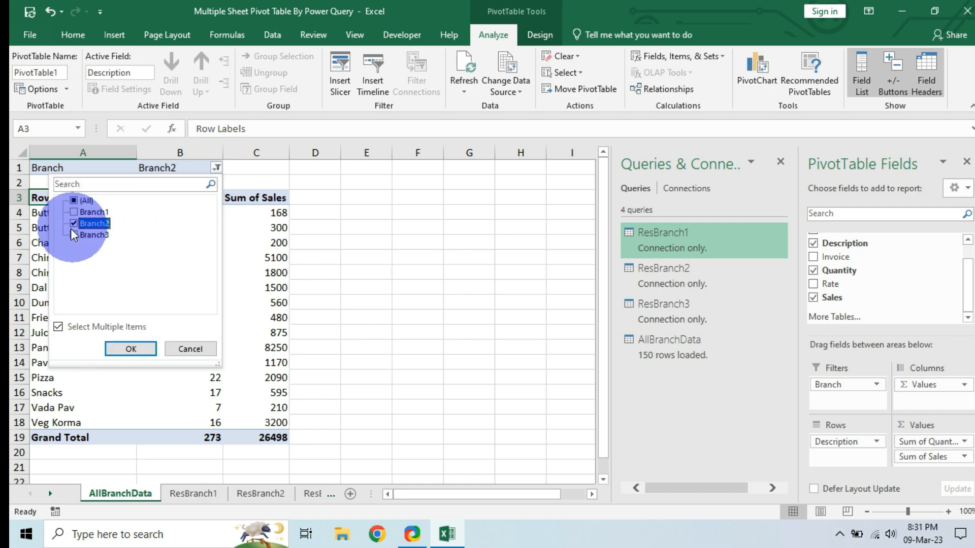
{"action": "left_click", "coordinate": [74, 234]}
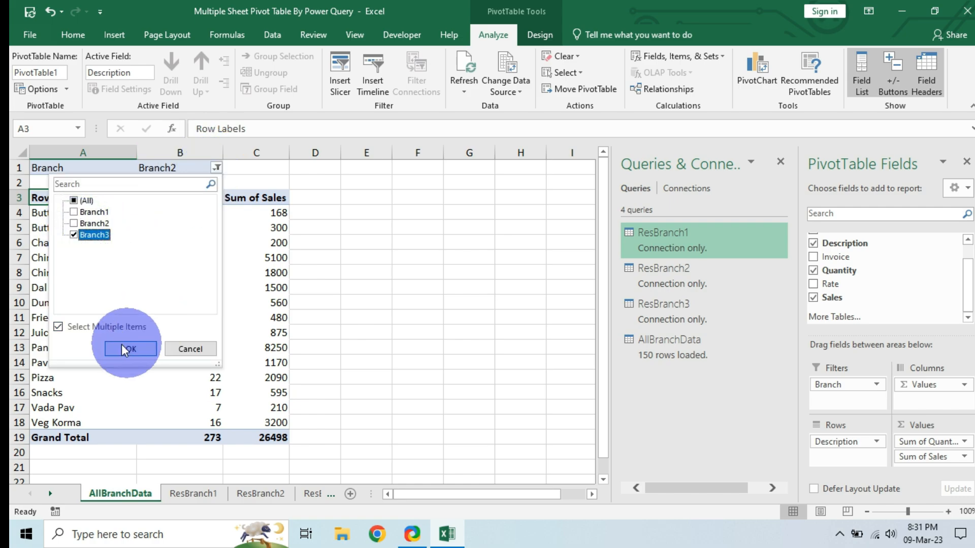
{"action": "left_click", "coordinate": [127, 349]}
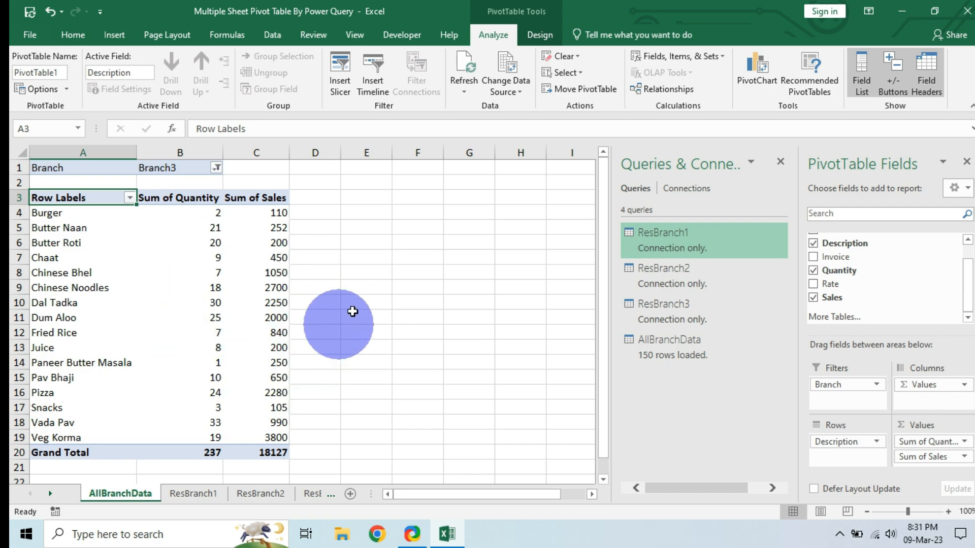
Reset the pivot table's Branch filter to (All).
{"action": "left_click", "coordinate": [217, 168]}
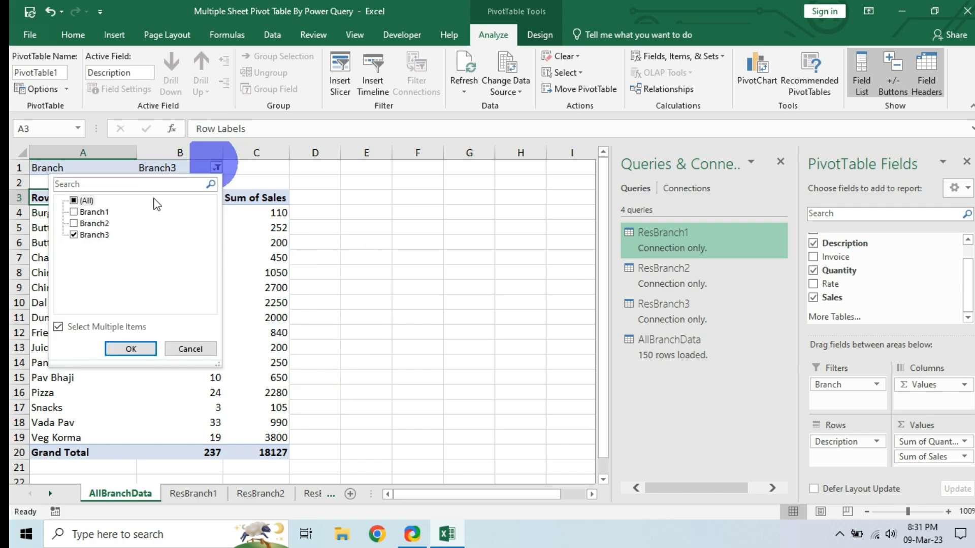
{"action": "left_click", "coordinate": [74, 201]}
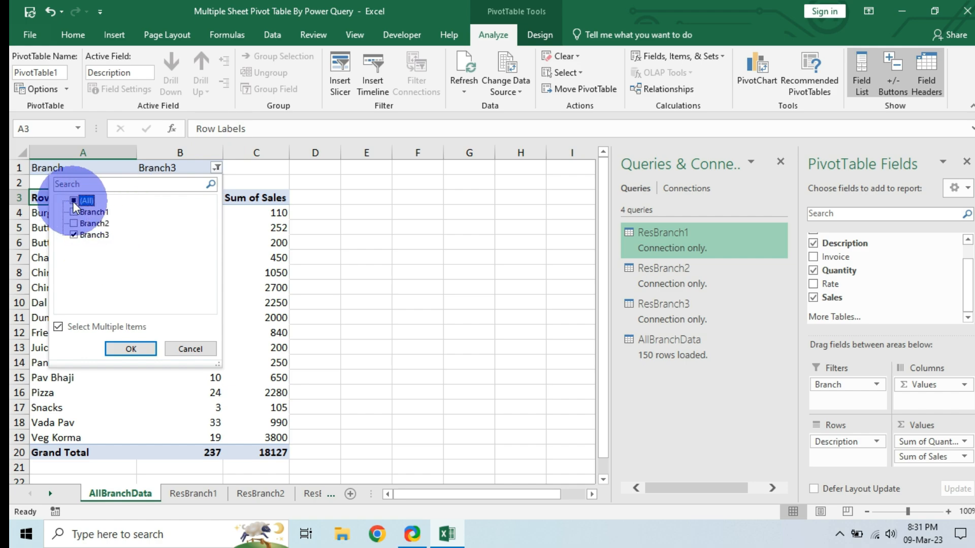
{"action": "left_click", "coordinate": [130, 349]}
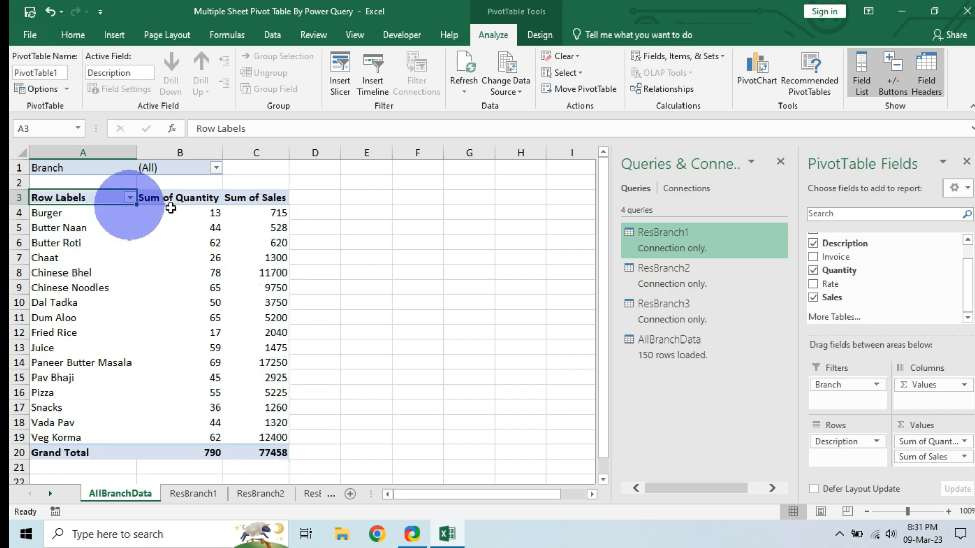
Sort the pivot table items by Sum of Quantity from largest to smallest.
{"action": "right_click", "coordinate": [191, 216]}
{"action": "left_click", "coordinate": [193, 213]}
{"action": "right_click", "coordinate": [194, 213]}
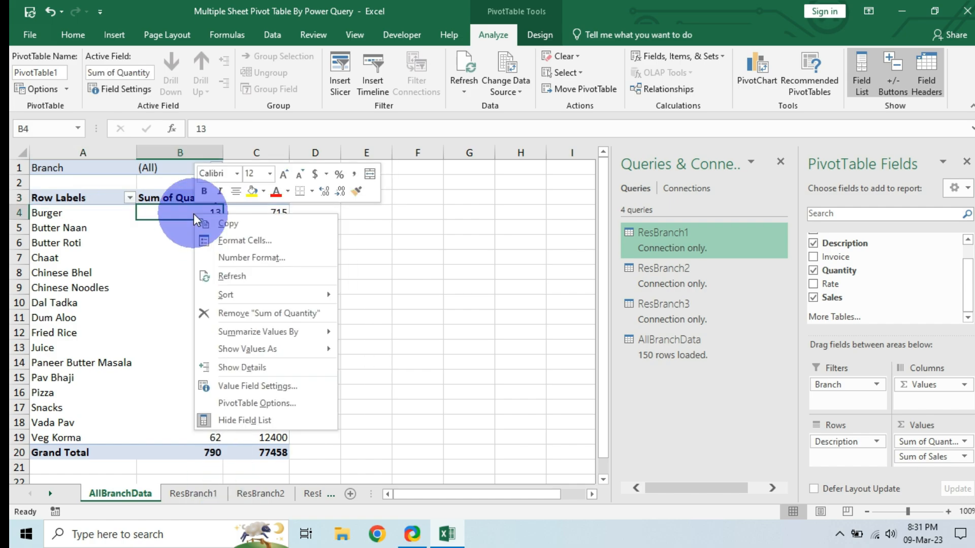
{"action": "left_click", "coordinate": [411, 314]}
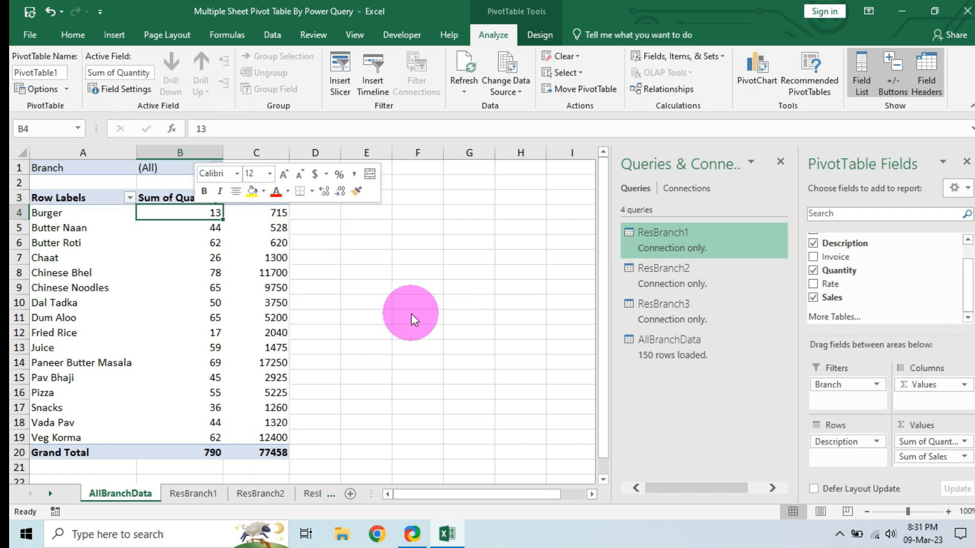
Try sorting the pivot table items by Sum of Sales from largest to smallest, and undo that sort.
{"action": "left_click", "coordinate": [268, 213]}
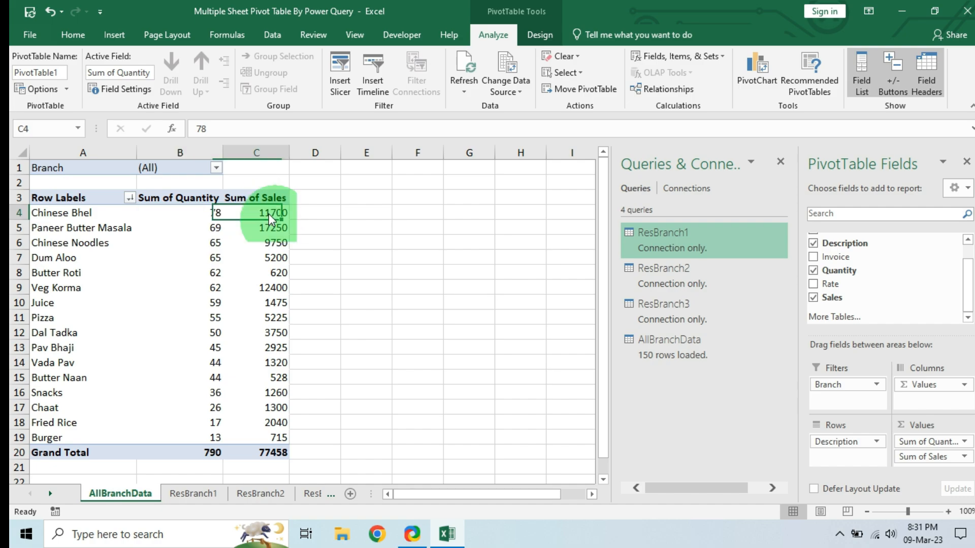
{"action": "right_click", "coordinate": [268, 213]}
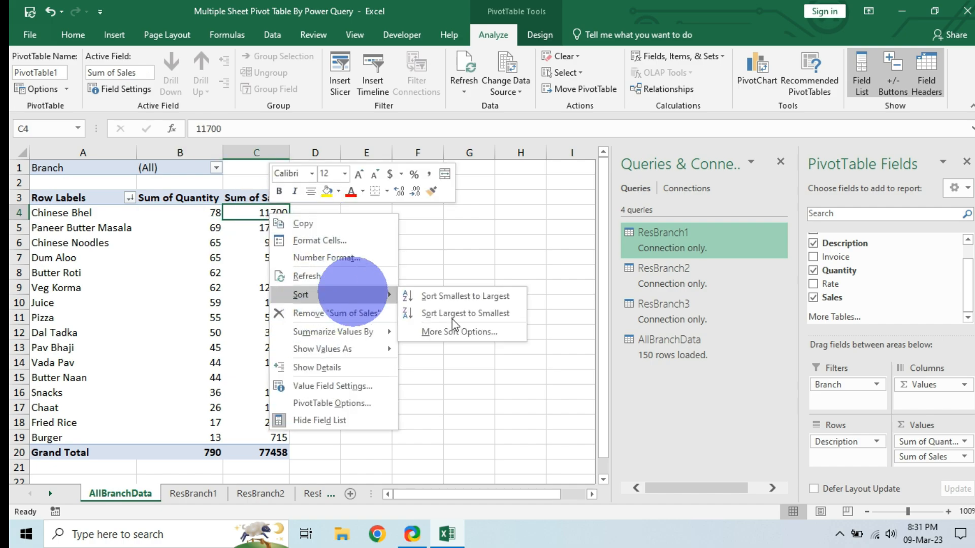
{"action": "left_click", "coordinate": [474, 310]}
{"action": "key", "text": "ctrl+z"}
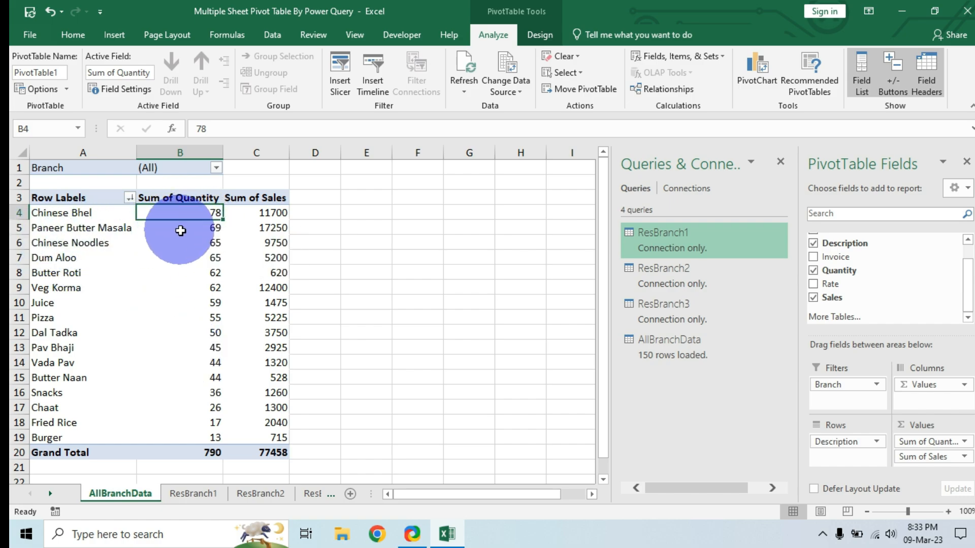
Compare the top two items' quantity and sales, and filter the pivot table to Branch1 only to check its grand totals.
{"action": "left_click", "coordinate": [187, 231]}
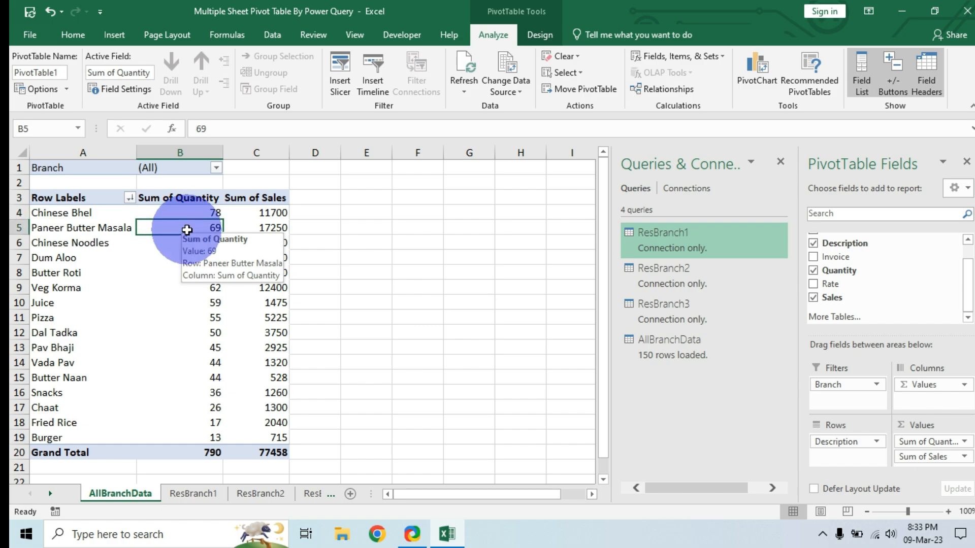
{"action": "left_click_drag", "start_coordinate": [196, 213], "coordinate": [267, 229]}
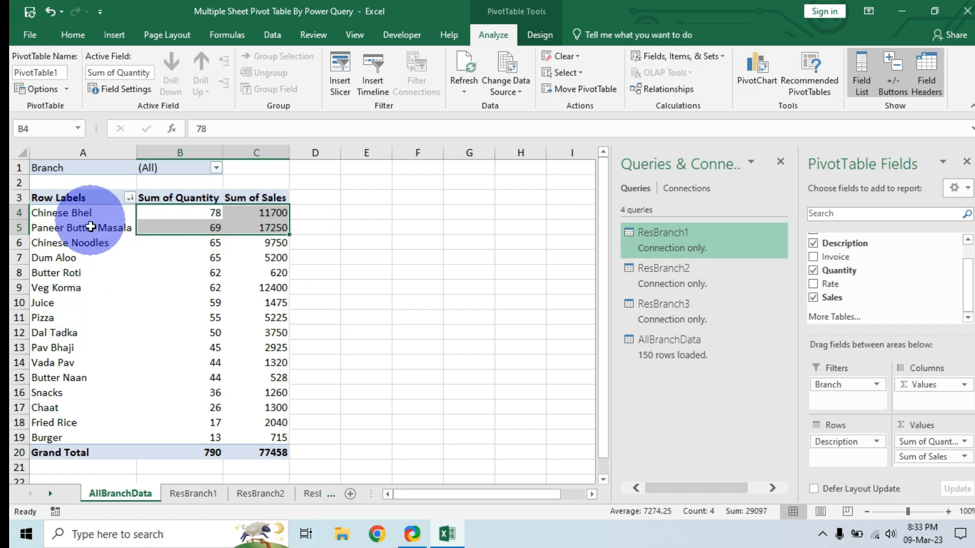
{"action": "left_click", "coordinate": [216, 167]}
{"action": "left_click", "coordinate": [86, 201]}
{"action": "left_click", "coordinate": [95, 211]}
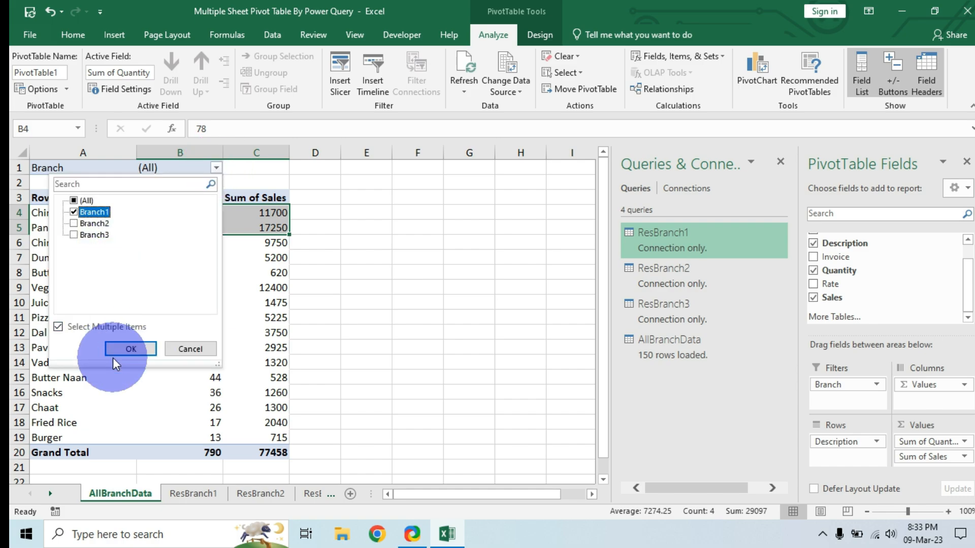
{"action": "left_click", "coordinate": [124, 350]}
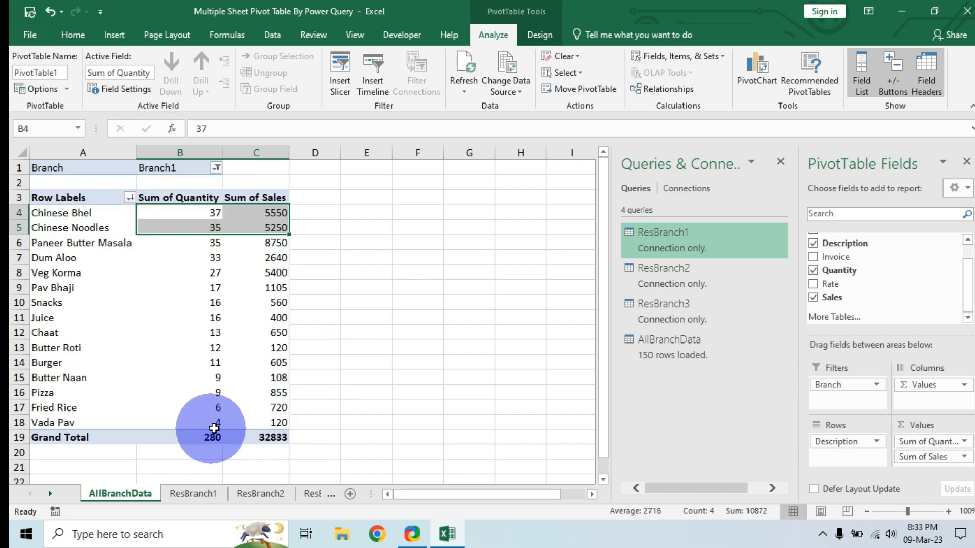
{"action": "left_click", "coordinate": [266, 438]}
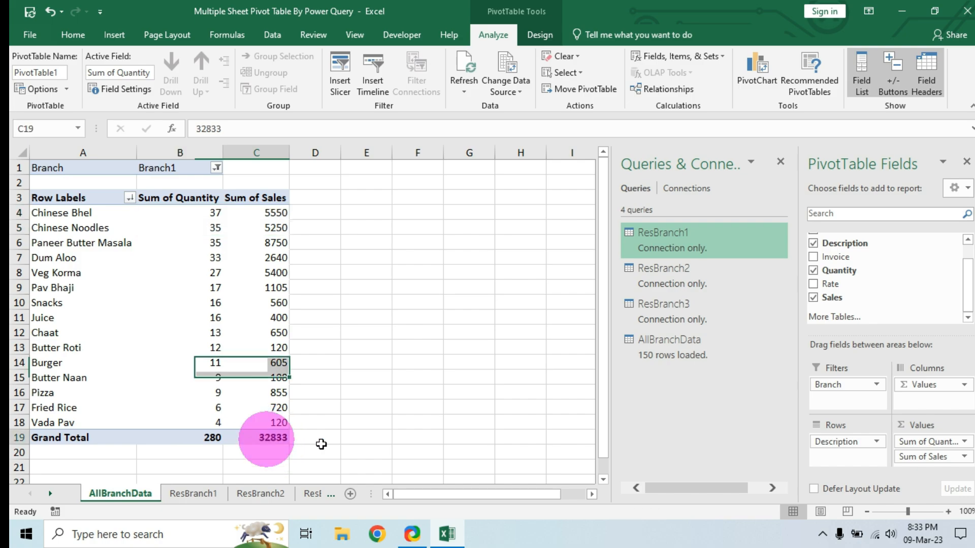
Filter the quantity-sorted pivot table to Branch2 only.
{"action": "left_click", "coordinate": [217, 167]}
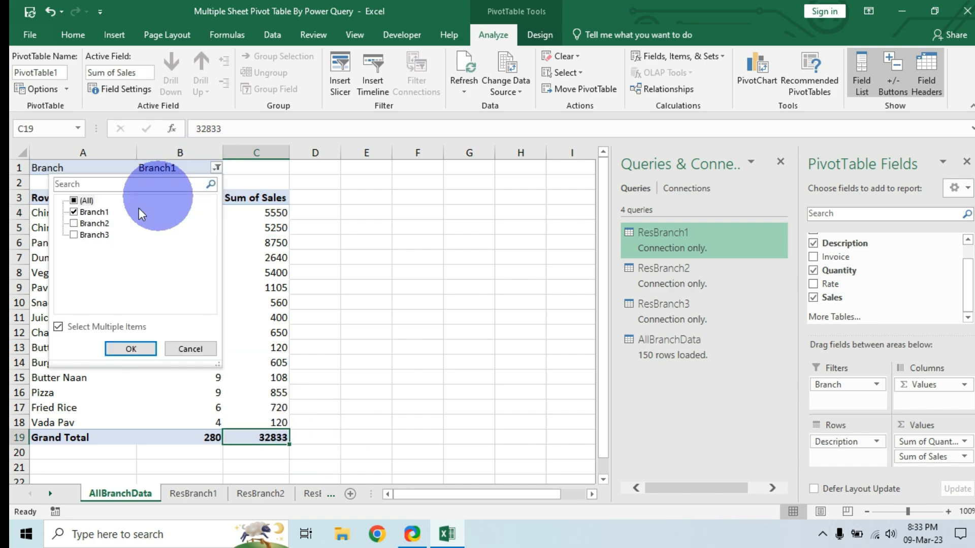
{"action": "left_click", "coordinate": [74, 211]}
{"action": "left_click", "coordinate": [76, 223]}
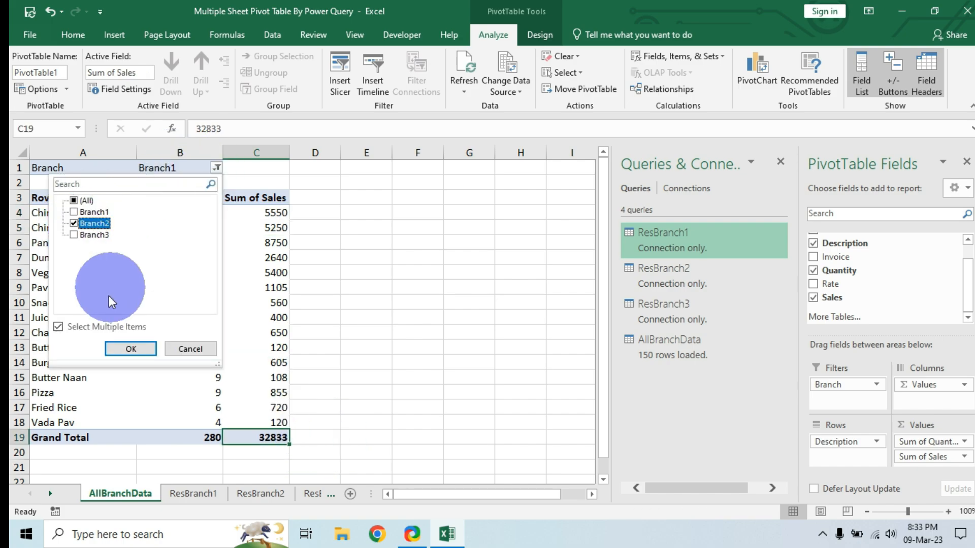
{"action": "left_click", "coordinate": [121, 347]}
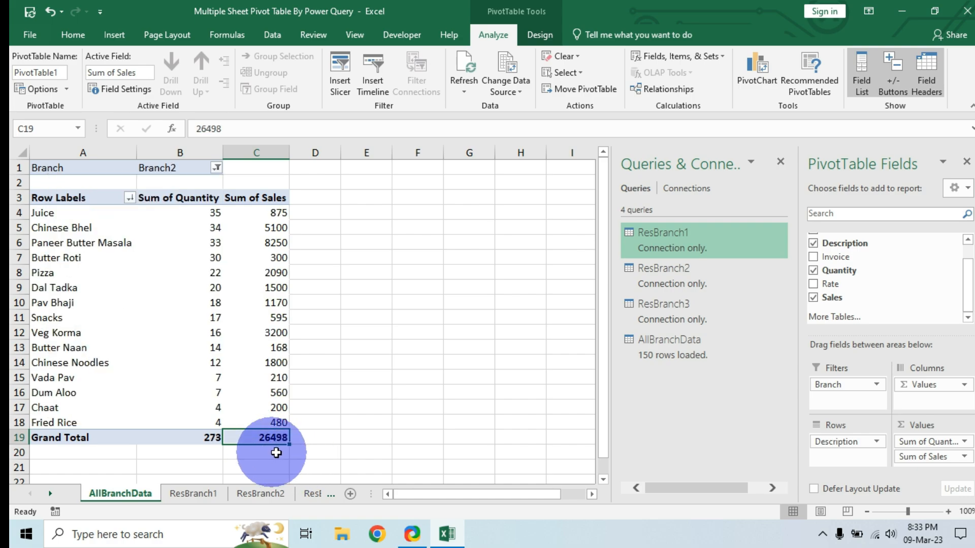
Set the pivot table's Branch filter to Branch3 only, clearing Branch2.
{"action": "left_click", "coordinate": [216, 168]}
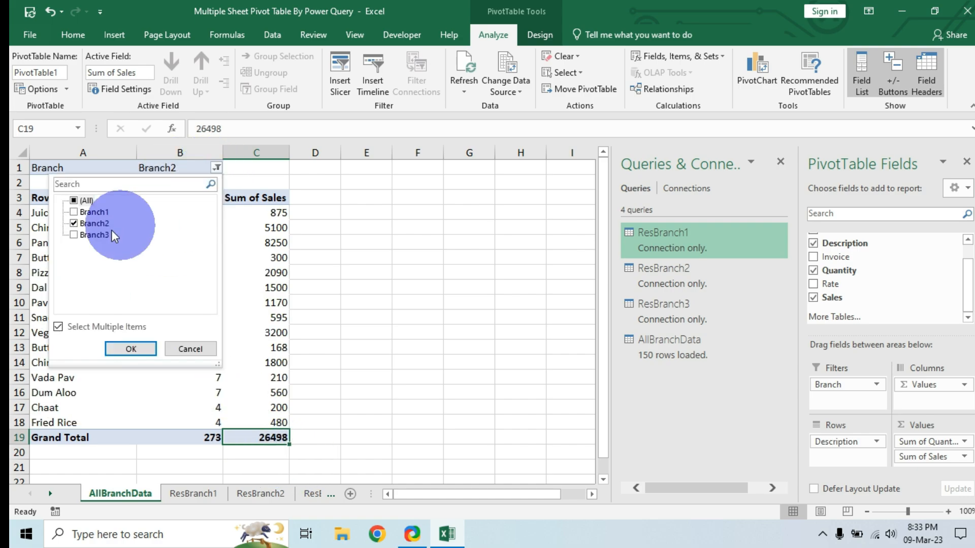
{"action": "left_click", "coordinate": [74, 224]}
{"action": "left_click", "coordinate": [75, 225]}
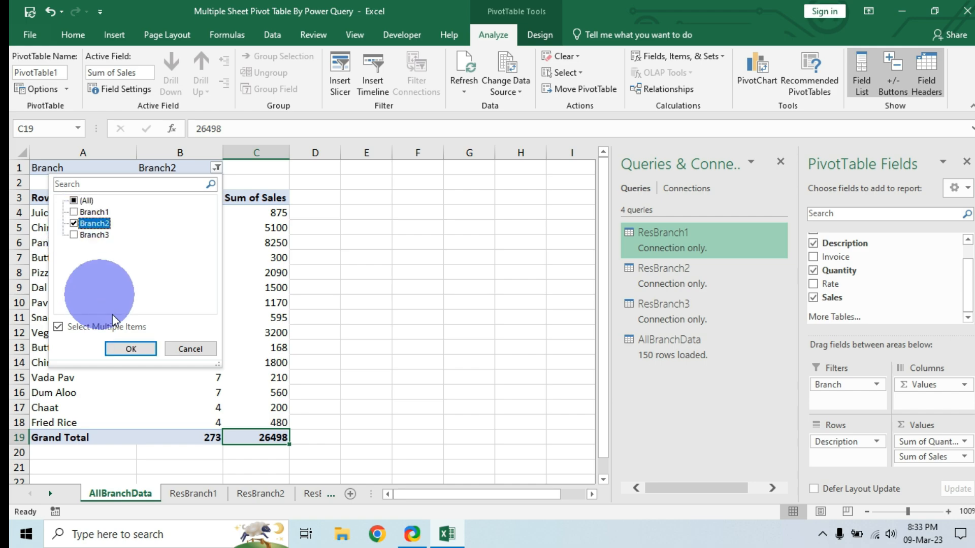
{"action": "left_click", "coordinate": [72, 223]}
{"action": "left_click", "coordinate": [74, 235]}
{"action": "left_click", "coordinate": [131, 349]}
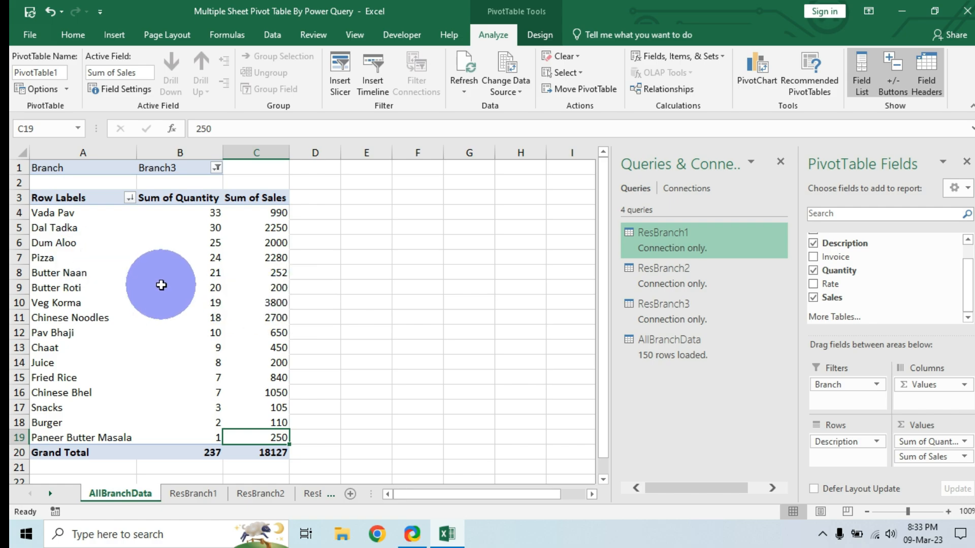
{"action": "mouse_move", "coordinate": [162, 285]}
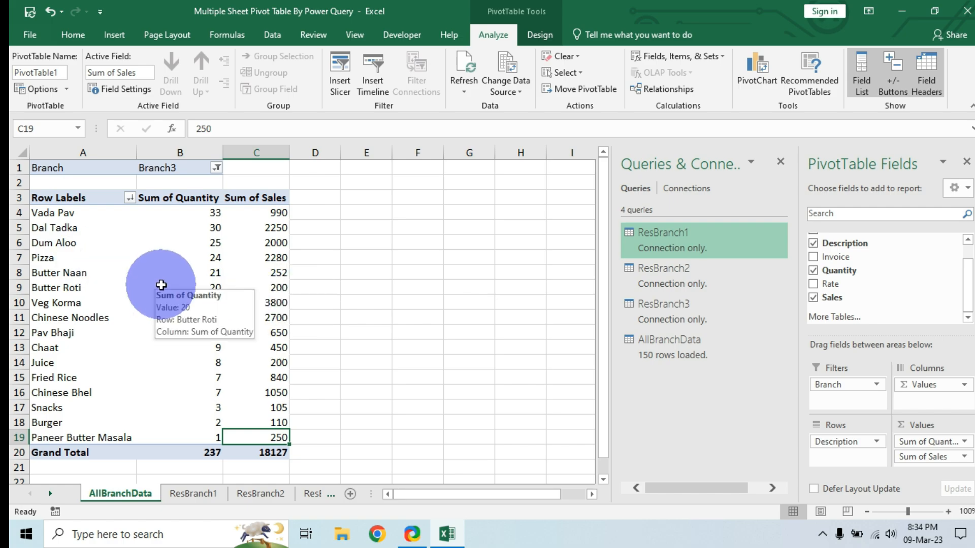